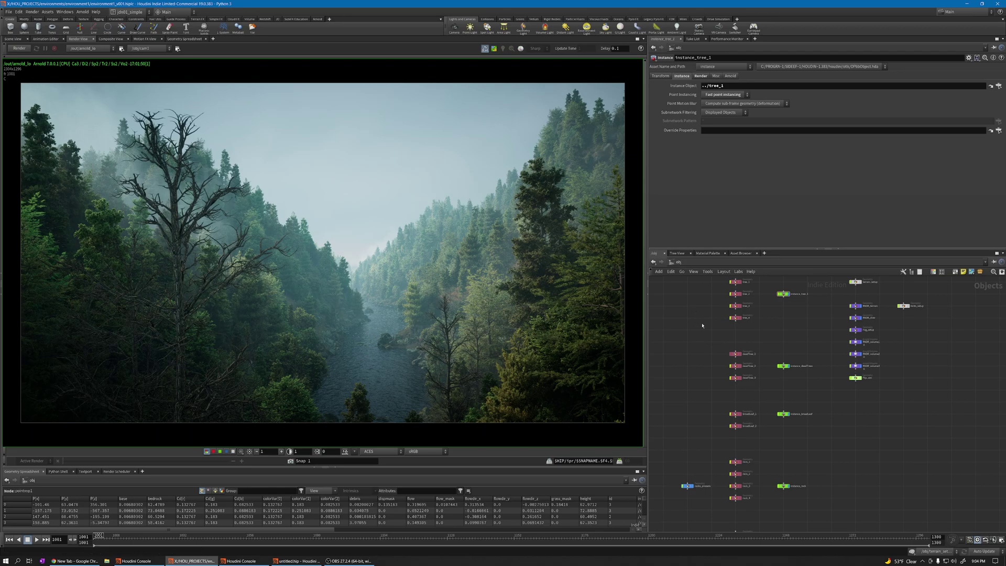
# - Inspect the forest scene's node network and its Arnold render, framing everything in view
pyautogui.scroll(3, 775, 331)
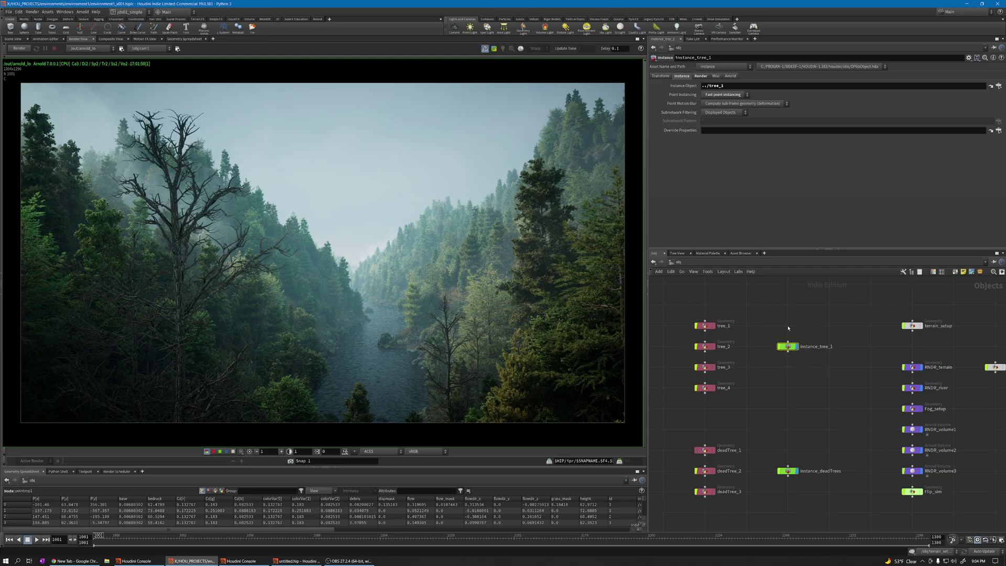
pyautogui.scroll(3, 697, 338)
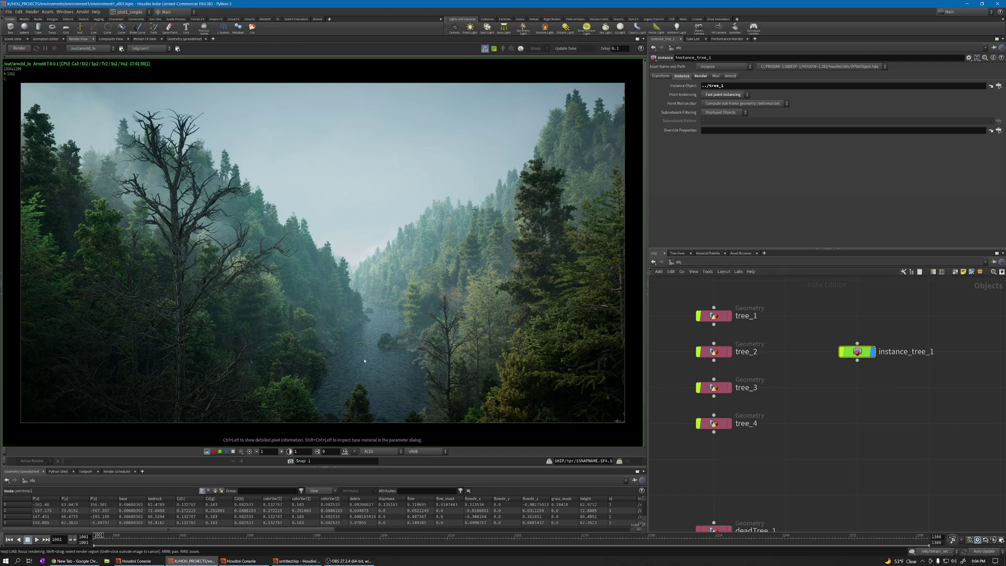
pyautogui.scroll(-1, 374, 345)
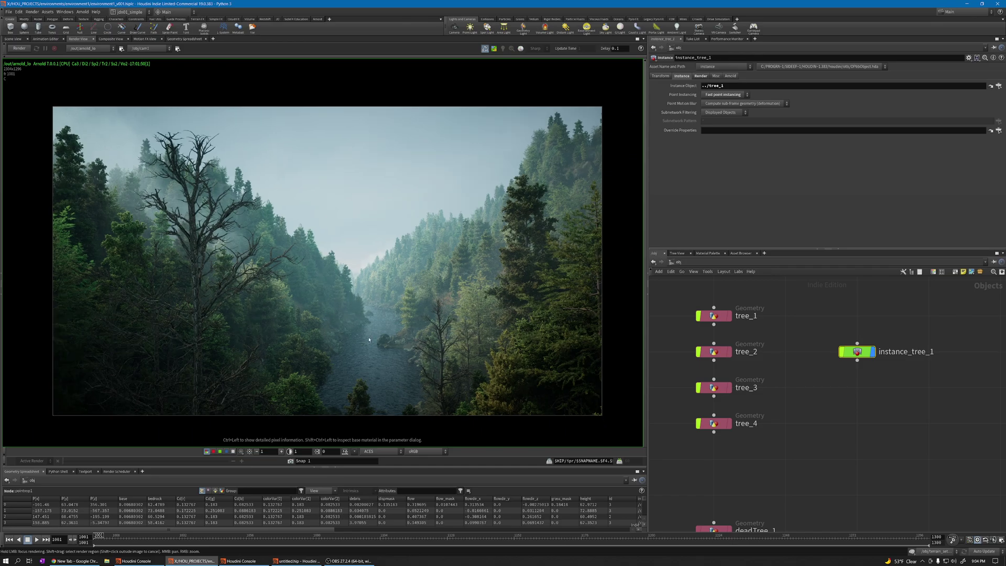
pyautogui.scroll(8, 369, 339)
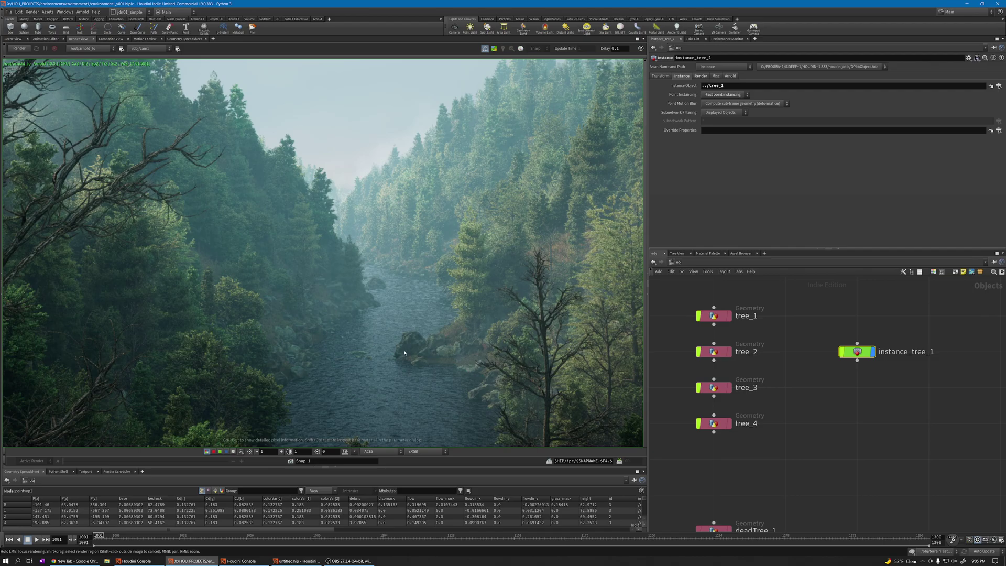
pyautogui.press('h')
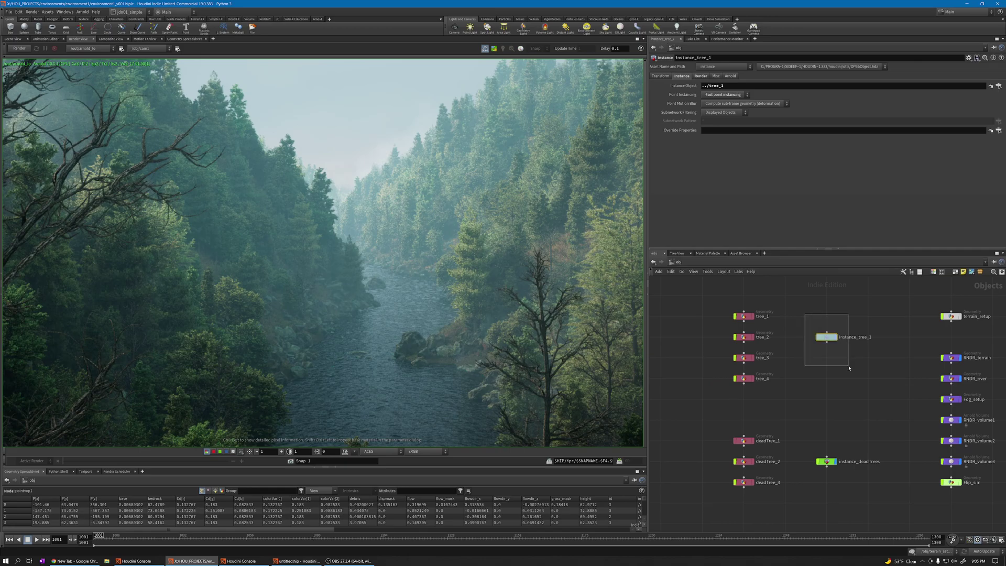
pyautogui.scroll(-3, 828, 377)
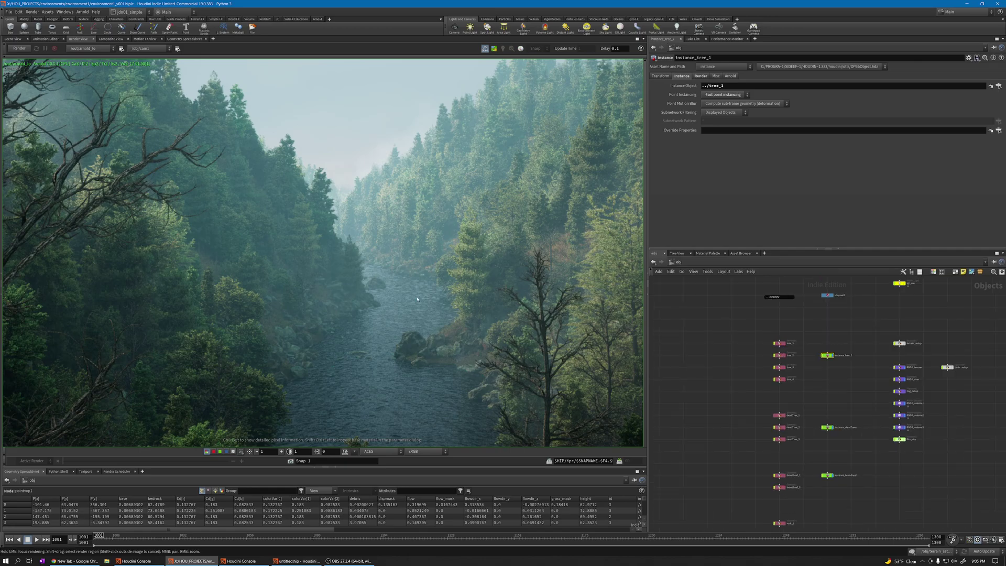
pyautogui.press('h')
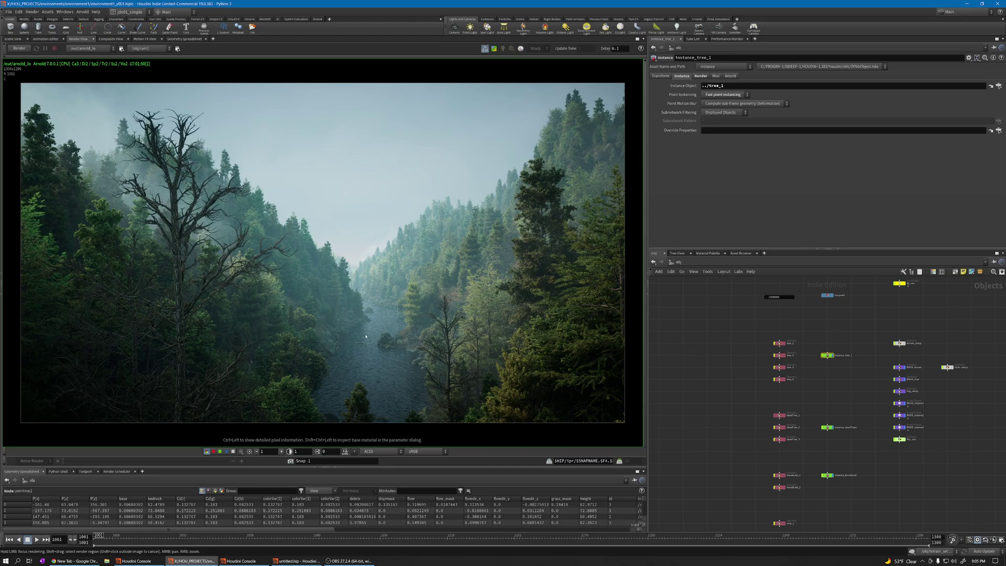
pyautogui.scroll(-3, 693, 354)
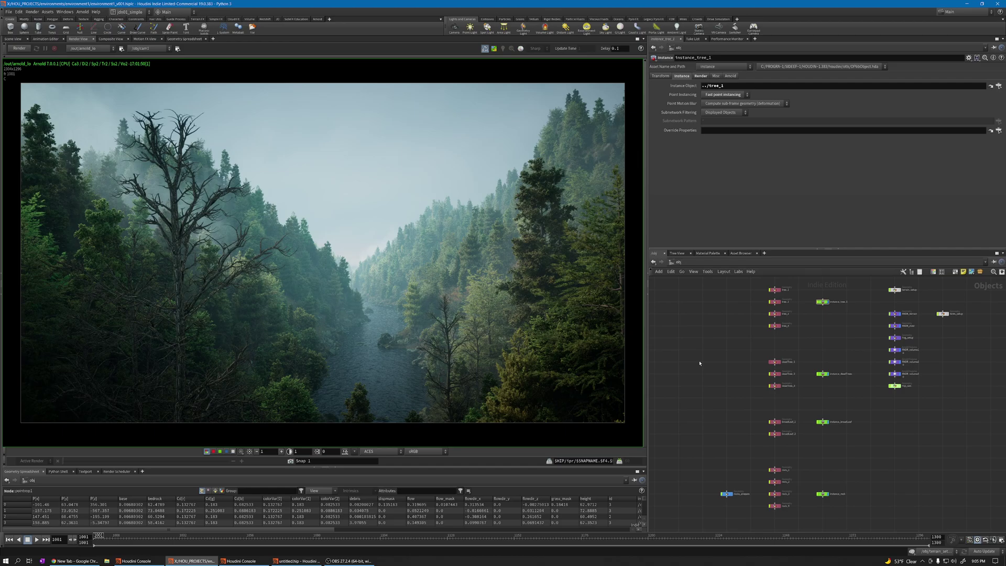
# - Switch to the empty untitled scene and add a Box geometry object
pyautogui.hotkey('alt', 'Tab')
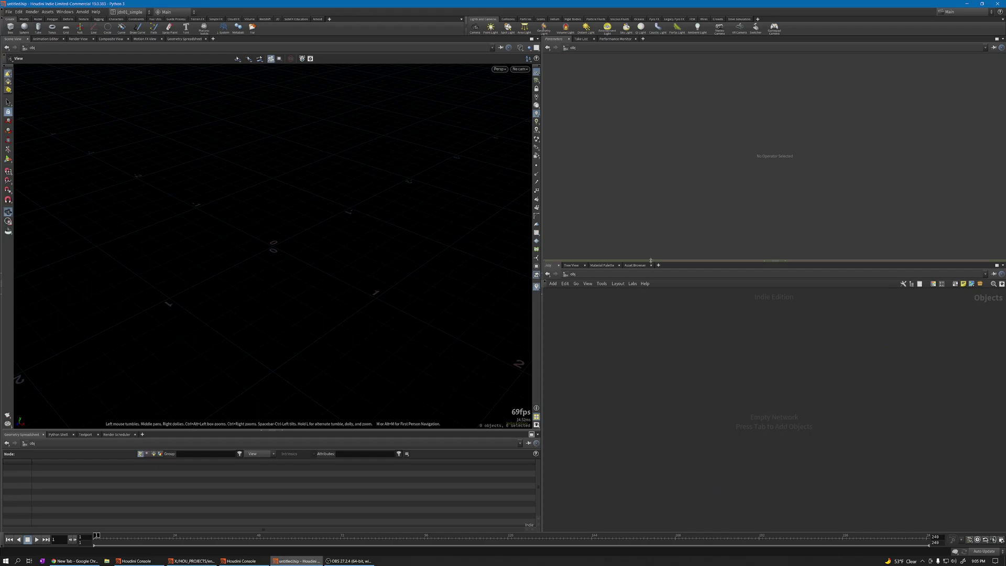
pyautogui.press('Tab')
pyautogui.write('box')
pyautogui.press('Return')
pyautogui.click(632, 338)
# - Add a Tube geometry object just below the box
pyautogui.press('Tab')
pyautogui.write('tube')
pyautogui.press('Return')
pyautogui.click(641, 408)
pyautogui.moveTo(639, 417); pyautogui.dragTo(634, 424)
# - Rename the box object to ins_1 and the tube object to ins_2
pyautogui.doubleClick(671, 338)
pyautogui.write('ins')
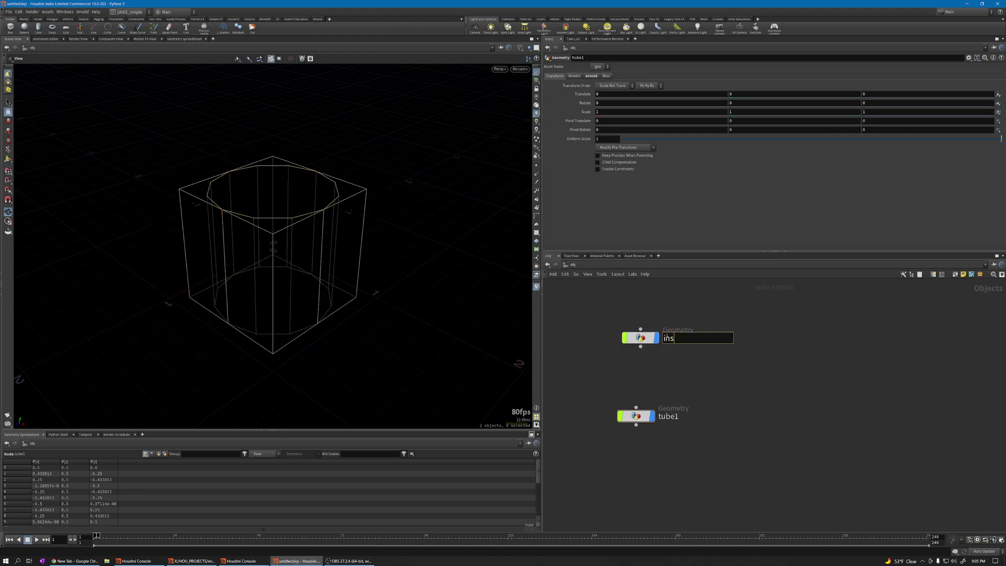
pyautogui.write('_1')
pyautogui.press('Return')
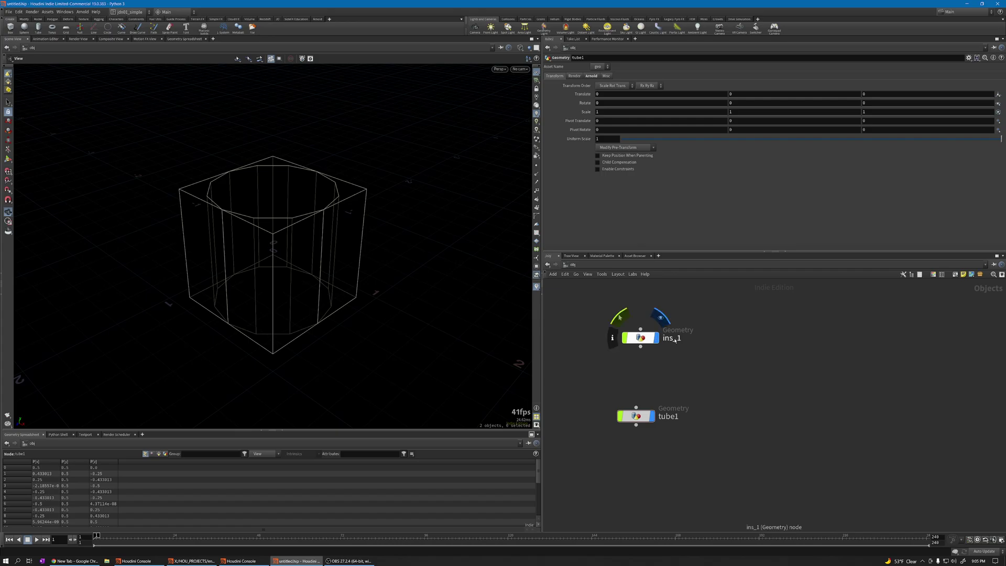
pyautogui.doubleClick(675, 338)
pyautogui.doubleClick(670, 416)
pyautogui.write('ins_2')
pyautogui.press('Return')
# - Add an Instance object to the scene
pyautogui.moveTo(766, 344); pyautogui.dragTo(716, 350, button='middle')
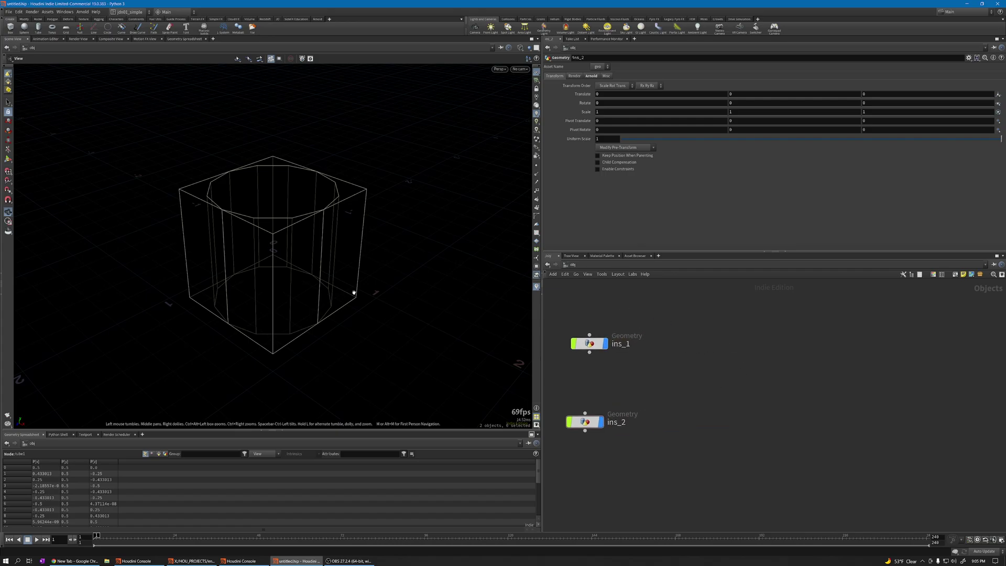
pyautogui.scroll(-5, 348, 281)
pyautogui.press('Tab')
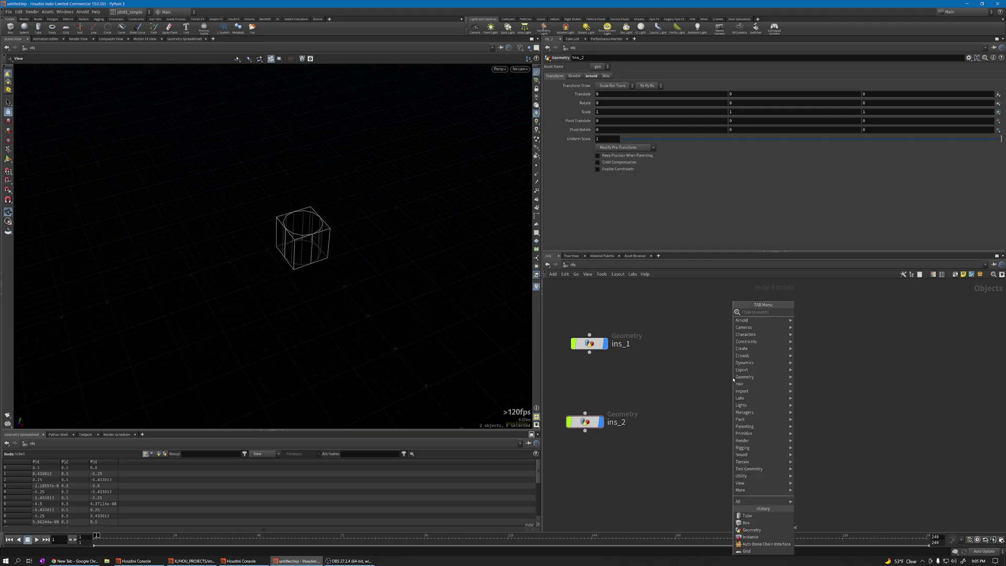
pyautogui.write('inst')
pyautogui.press('Return')
# - Place instance1, set Point Instancing to Fast point instancing, then return to the forest project
pyautogui.click(732, 377)
pyautogui.moveTo(733, 379); pyautogui.dragTo(698, 344)
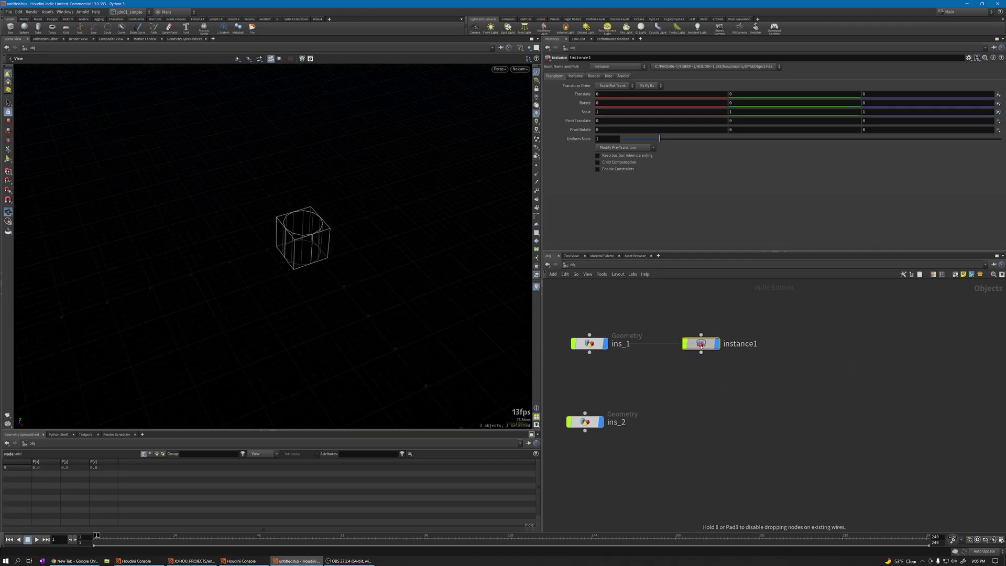
pyautogui.click(576, 75)
pyautogui.click(614, 95)
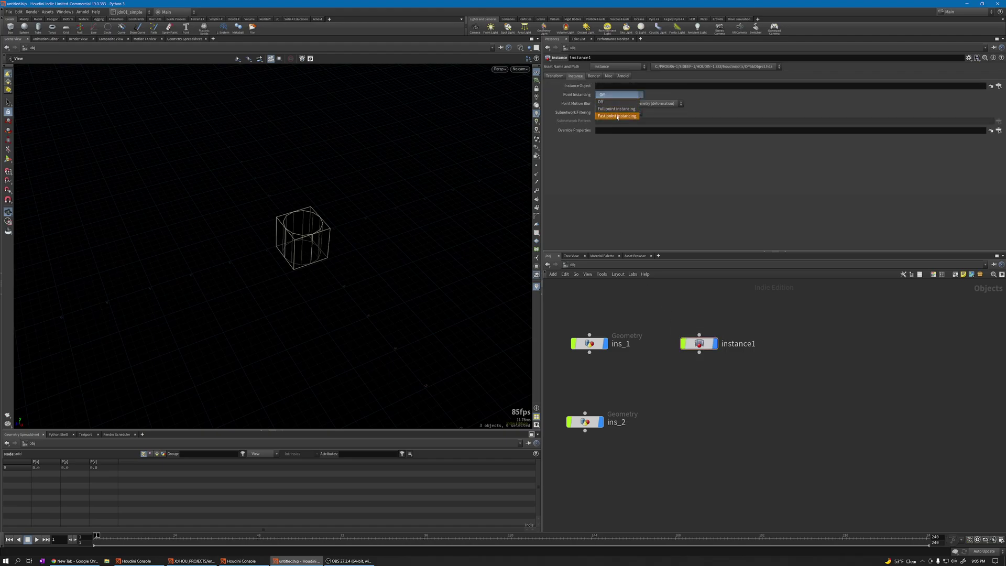
pyautogui.click(615, 116)
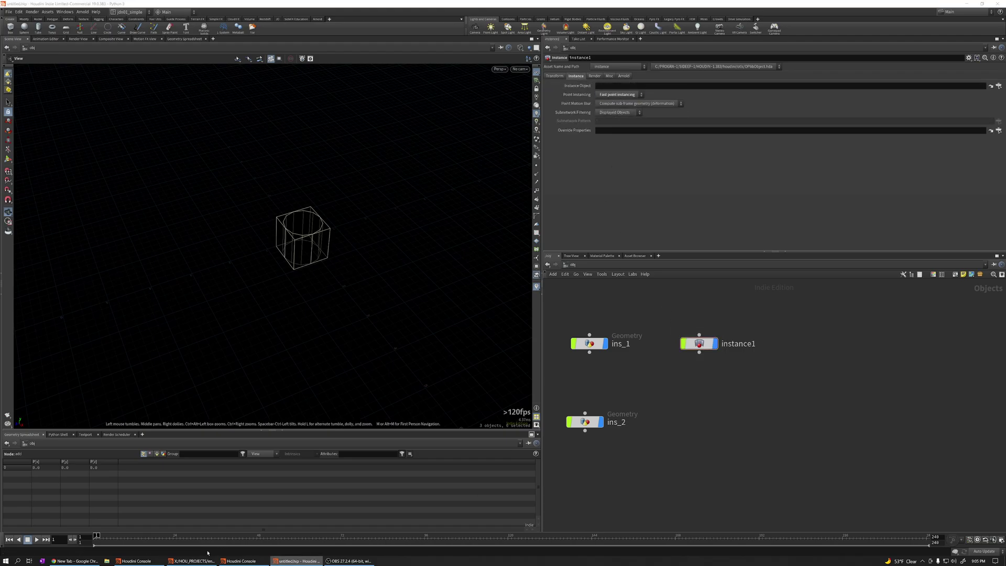
pyautogui.click(189, 562)
pyautogui.scroll(2, 825, 304)
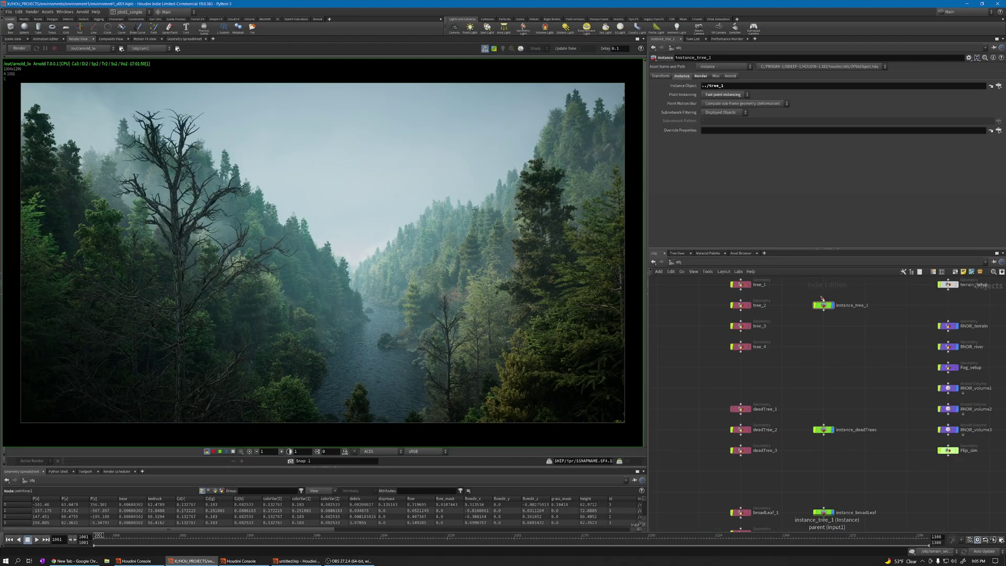
pyautogui.moveTo(838, 324); pyautogui.dragTo(828, 356, button='middle')
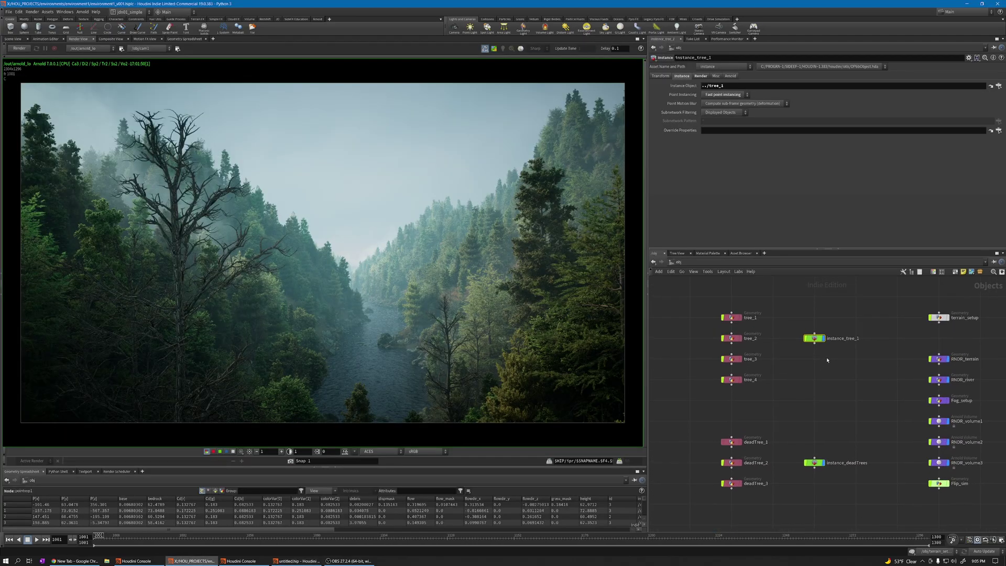
pyautogui.moveTo(796, 316); pyautogui.dragTo(829, 355)
# - Inside instance1, replace the default add node with a grid1 node
pyautogui.click(286, 560)
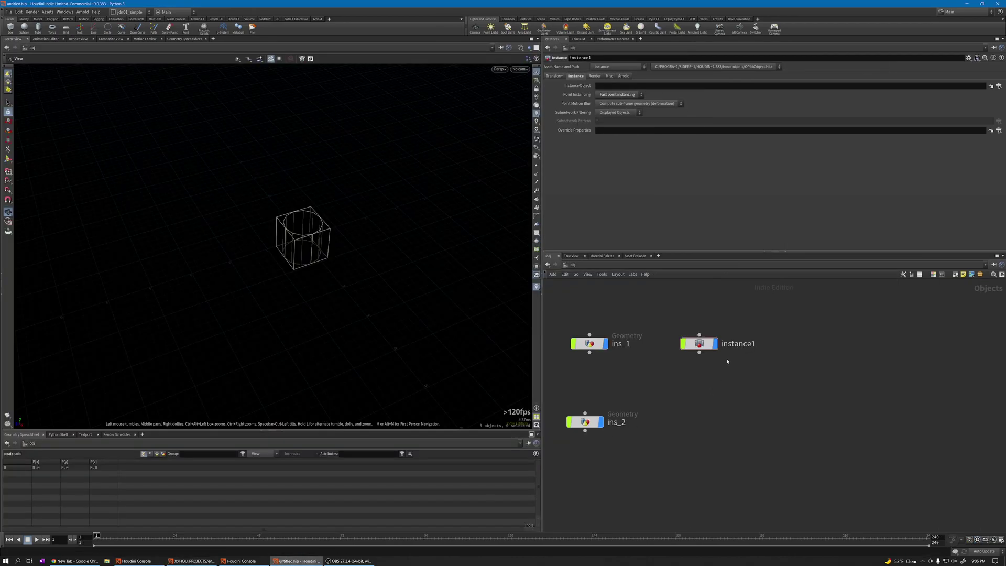
pyautogui.doubleClick(698, 346)
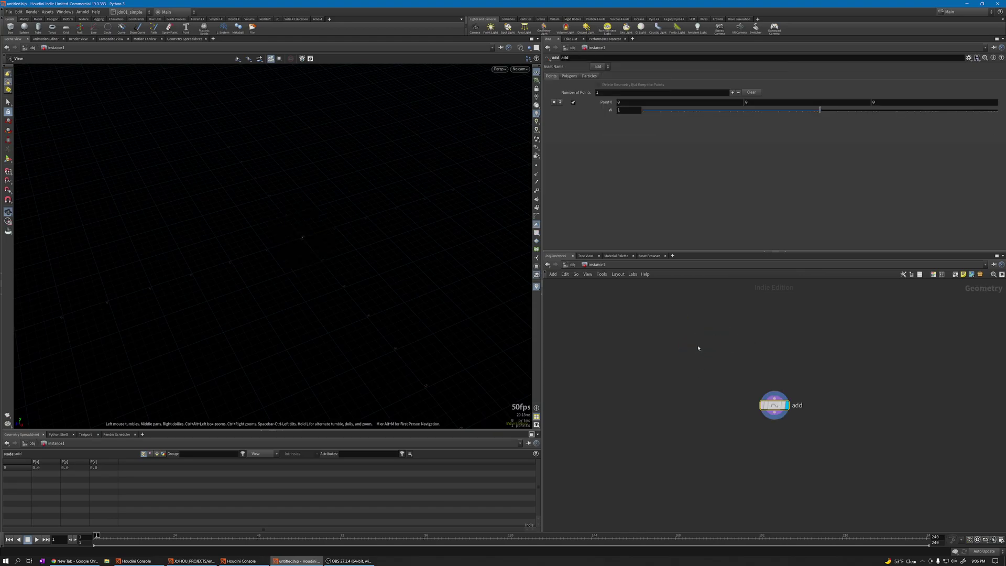
pyautogui.press('Delete')
pyautogui.press('Tab')
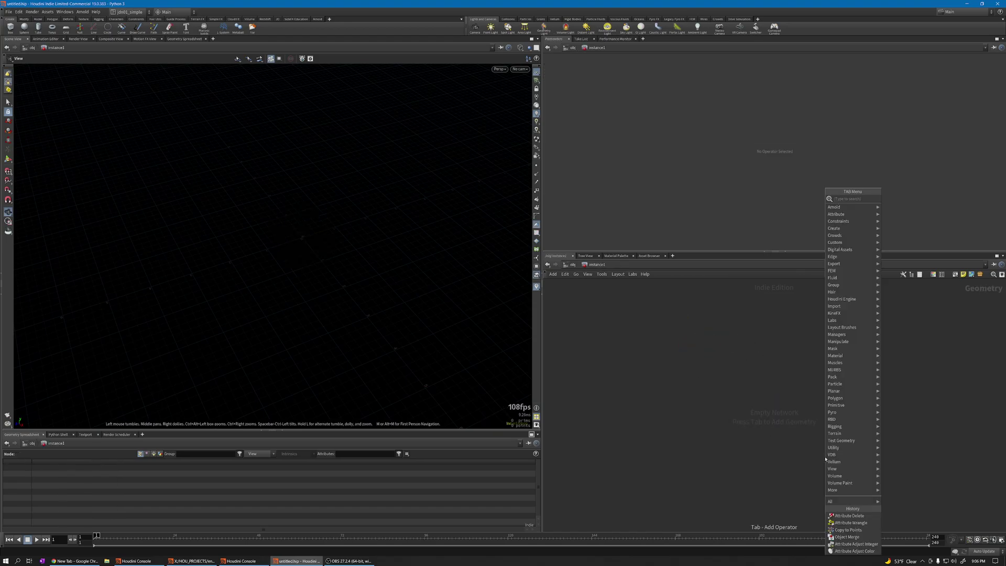
pyautogui.write('gri')
pyautogui.press('Return')
pyautogui.click(734, 362)
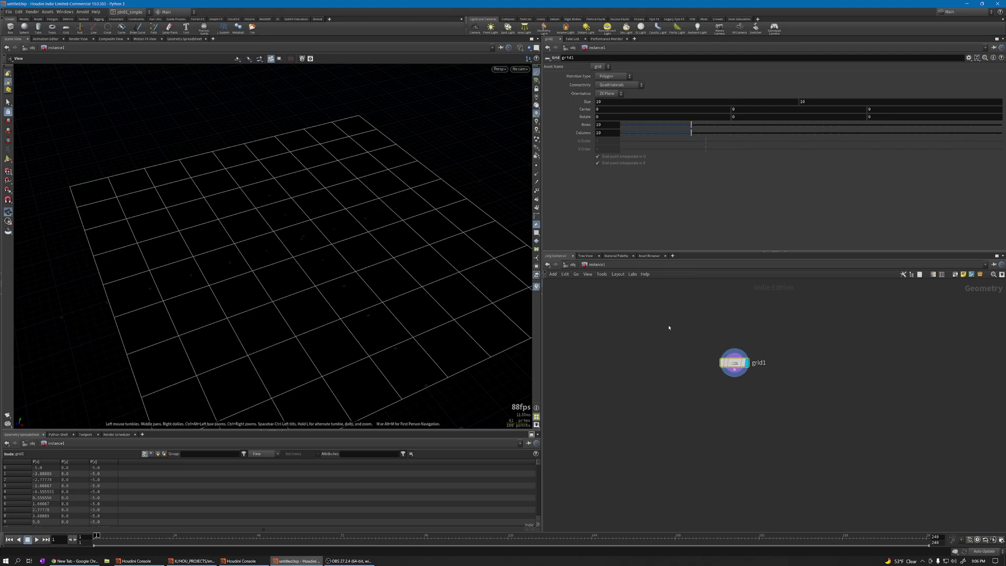
pyautogui.moveTo(214, 228); pyautogui.dragTo(285, 217)
# - Scatter points on grid1 with Force Total Count set to 60
pyautogui.press('Tab')
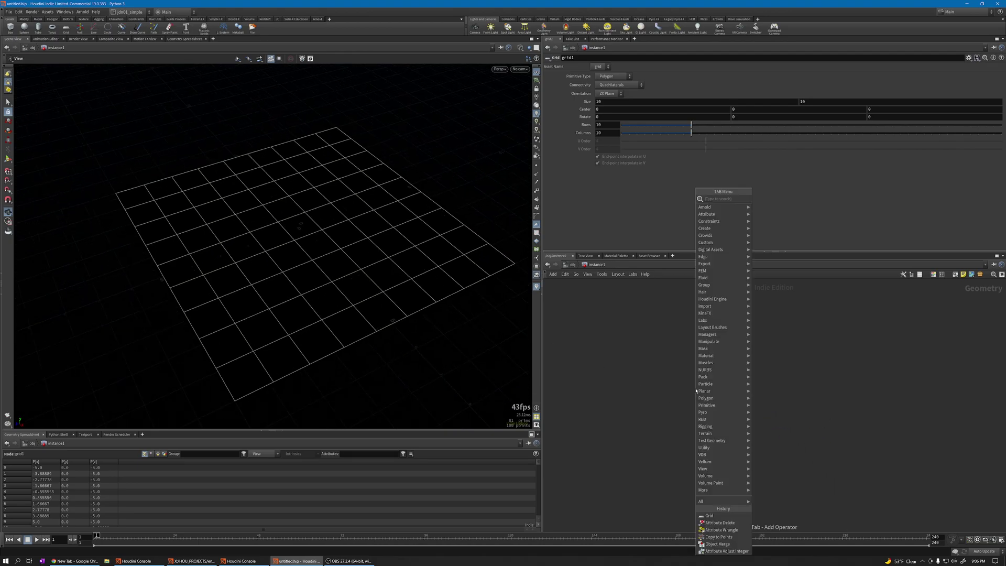
pyautogui.write('scat')
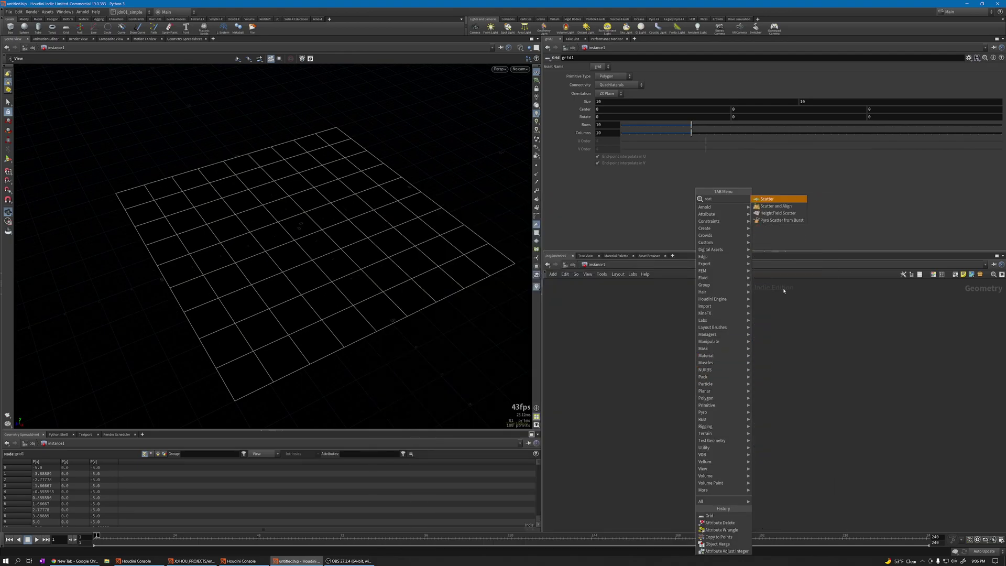
pyautogui.click(777, 200)
pyautogui.click(718, 399)
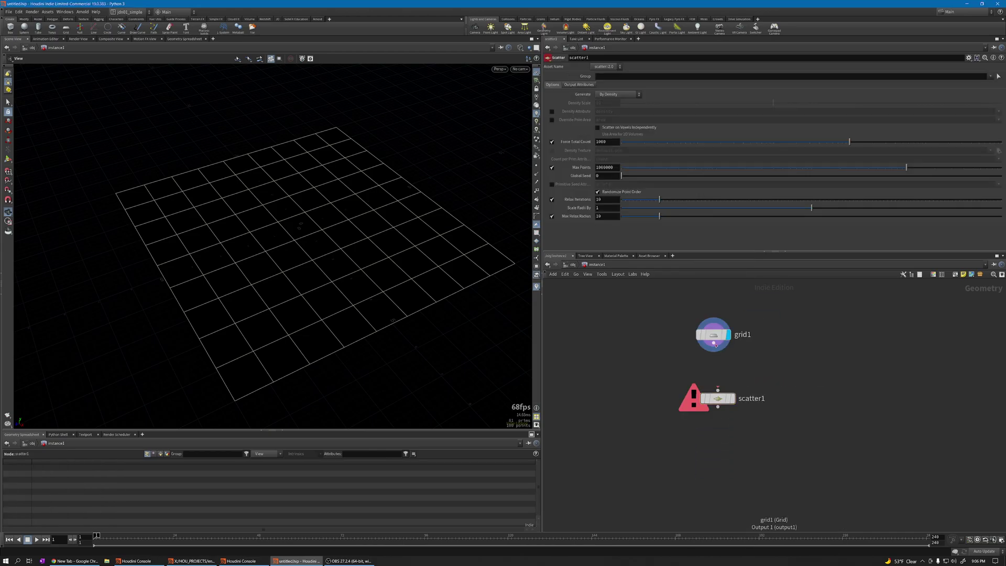
pyautogui.click(730, 399)
pyautogui.moveTo(718, 398); pyautogui.dragTo(714, 392)
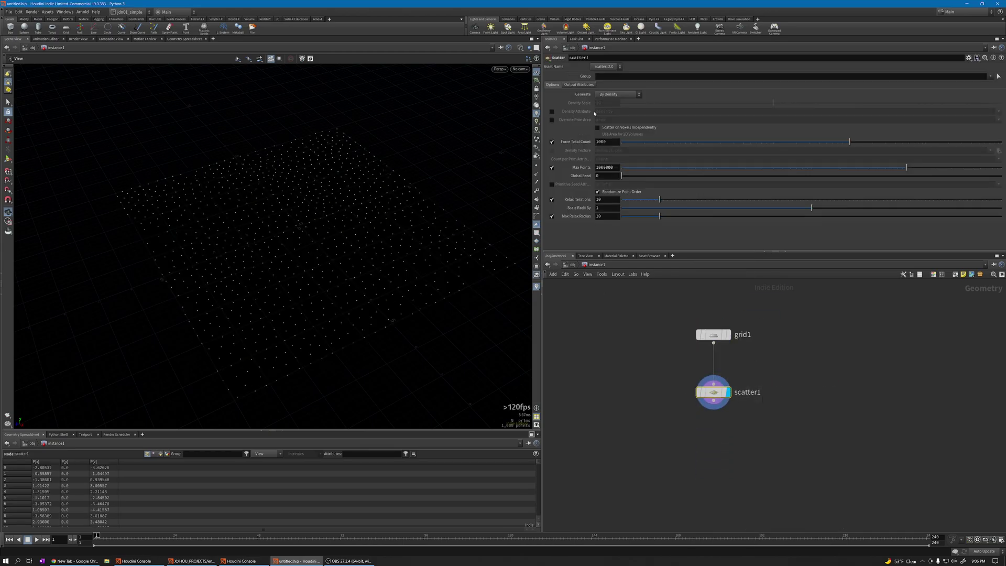
pyautogui.click(611, 142)
pyautogui.write('60')
pyautogui.press('Return')
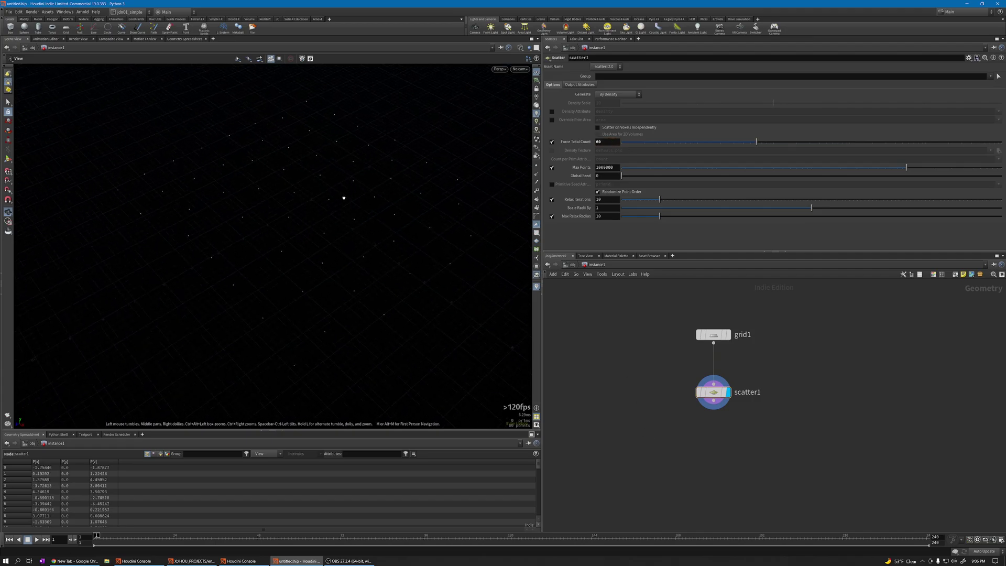
pyautogui.moveTo(344, 196); pyautogui.dragTo(336, 187)
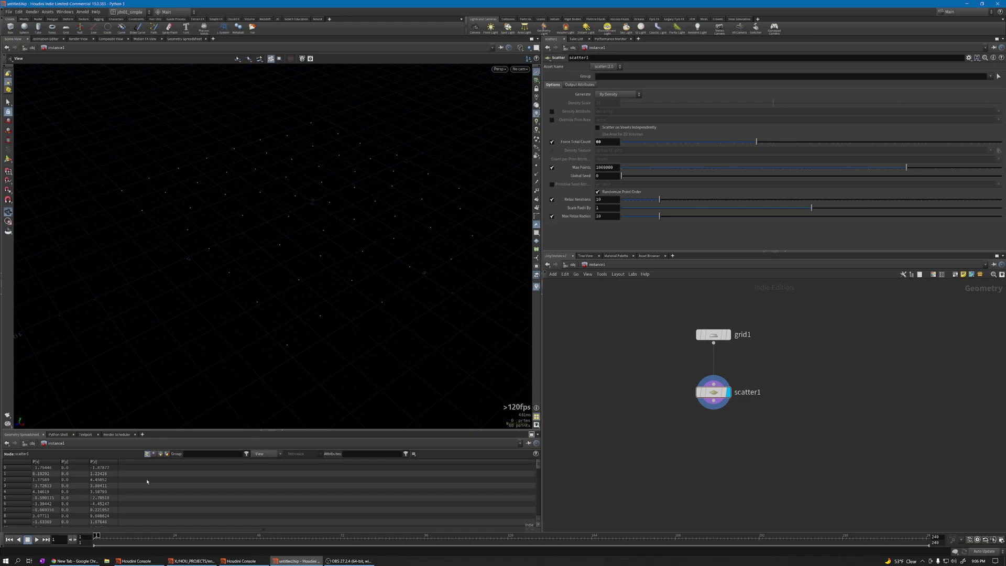
# - Add an Attribute Adjust Integer node fed by scatter1 and display it
pyautogui.press('Tab')
pyautogui.write('attad')
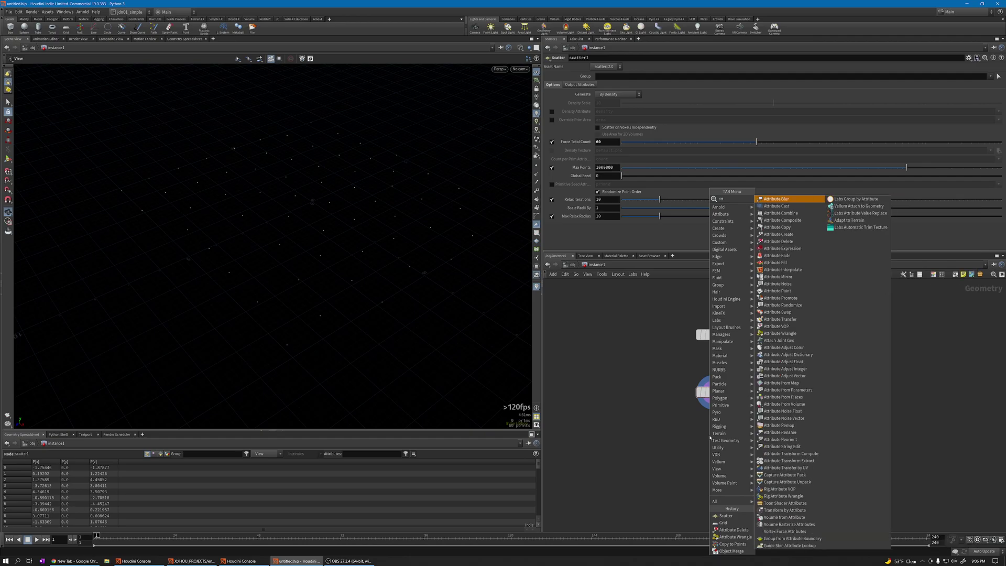
pyautogui.click(786, 220)
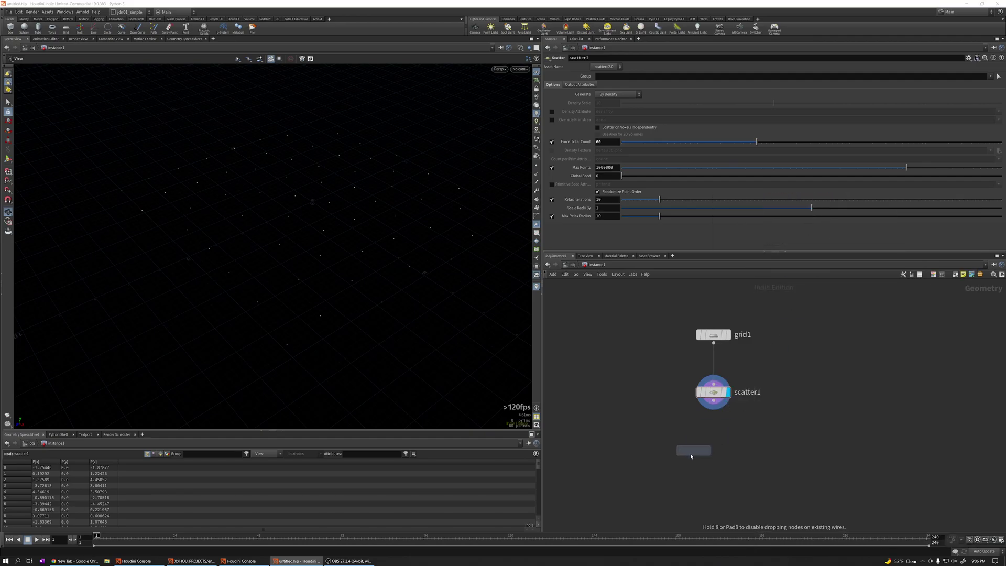
pyautogui.click(713, 456)
pyautogui.moveTo(713, 402); pyautogui.dragTo(713, 449)
pyautogui.click(728, 455)
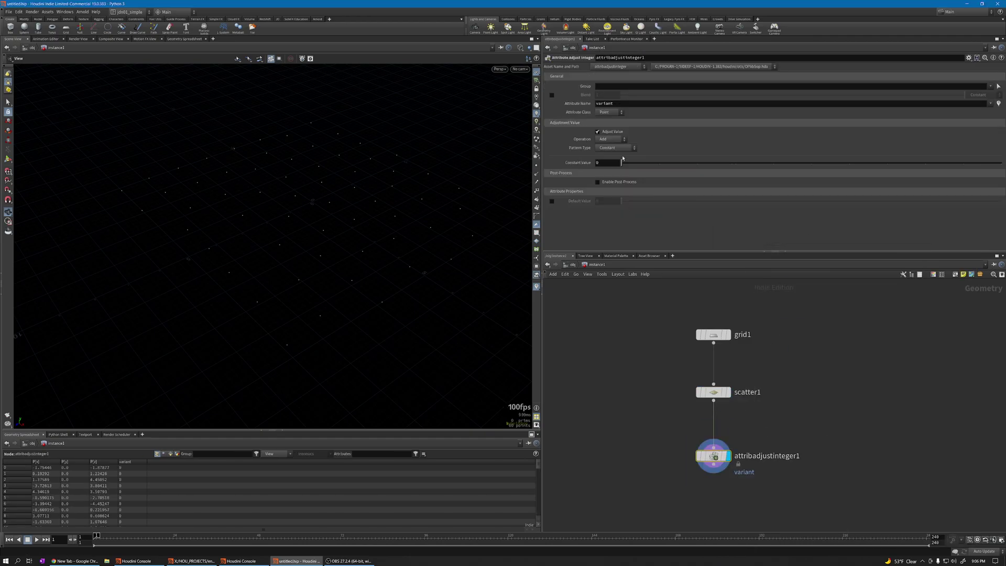
# - Set the integer adjust to a Random pattern with minimum 1 and maximum 2
pyautogui.click(612, 149)
pyautogui.click(611, 173)
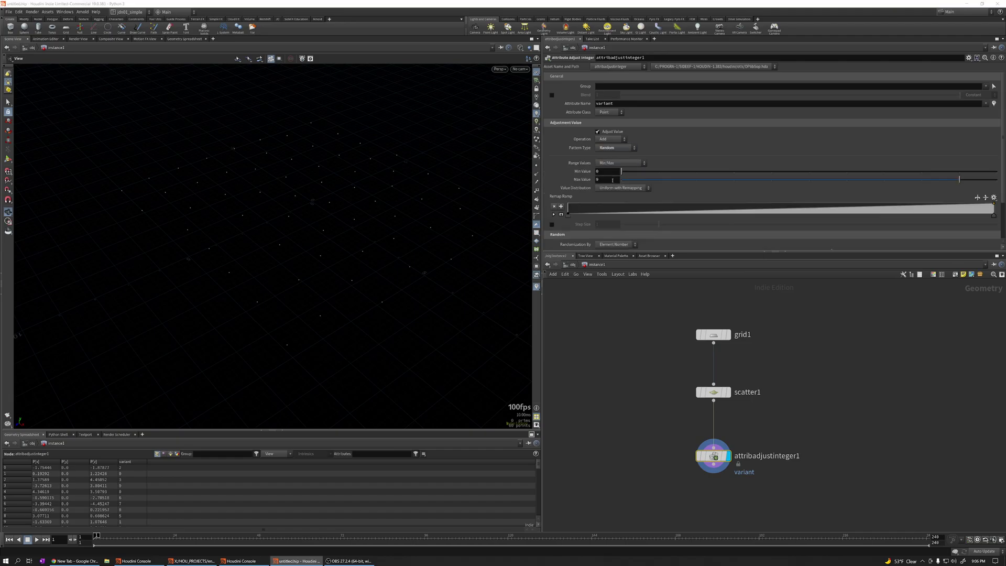
pyautogui.click(607, 172)
pyautogui.write('1')
pyautogui.press('Tab')
pyautogui.write('2')
pyautogui.moveTo(630, 350); pyautogui.dragTo(622, 321, button='middle')
pyautogui.press('u')
pyautogui.doubleClick(623, 345)
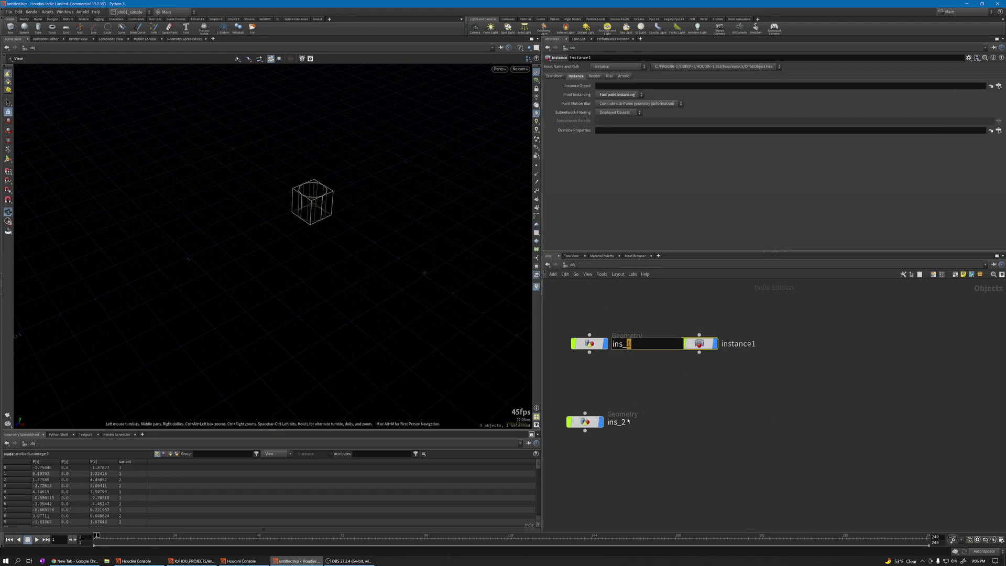
pyautogui.press('Return')
# - Add an Attribute Wrangle with code s@instance = "/obj/ins_" + itoa(i@id);
pyautogui.press('i')
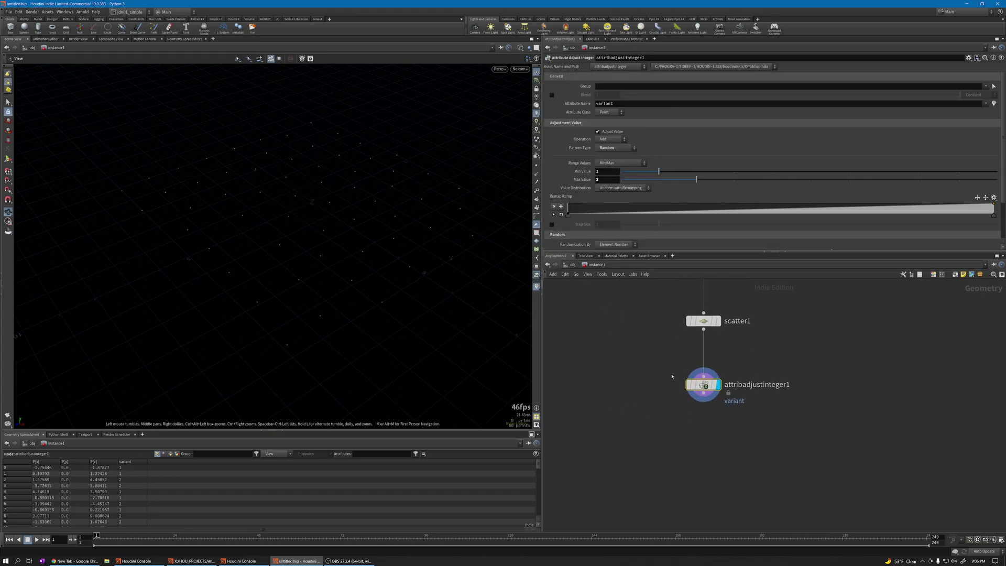
pyautogui.press('Tab')
pyautogui.write('aw')
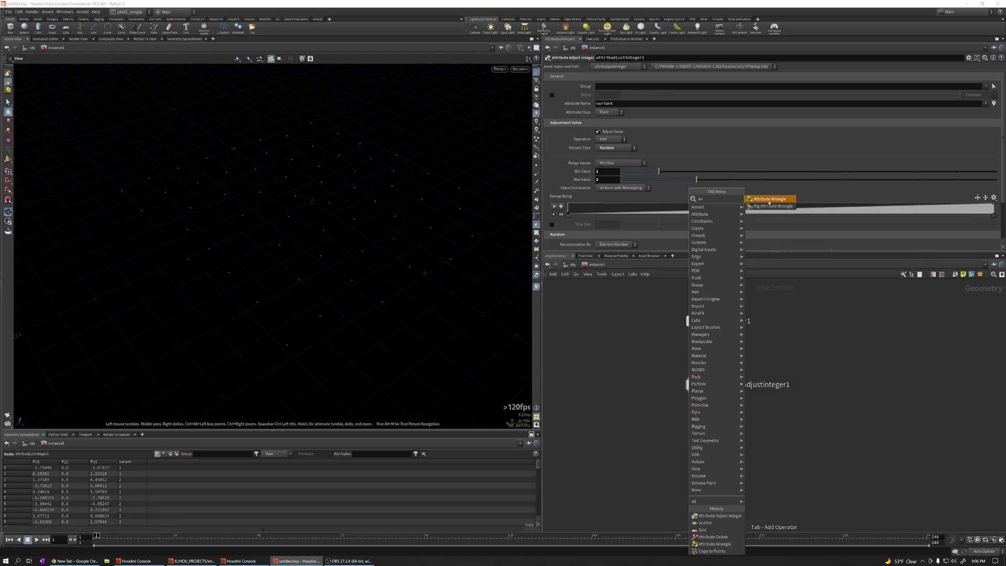
pyautogui.click(769, 200)
pyautogui.click(703, 443)
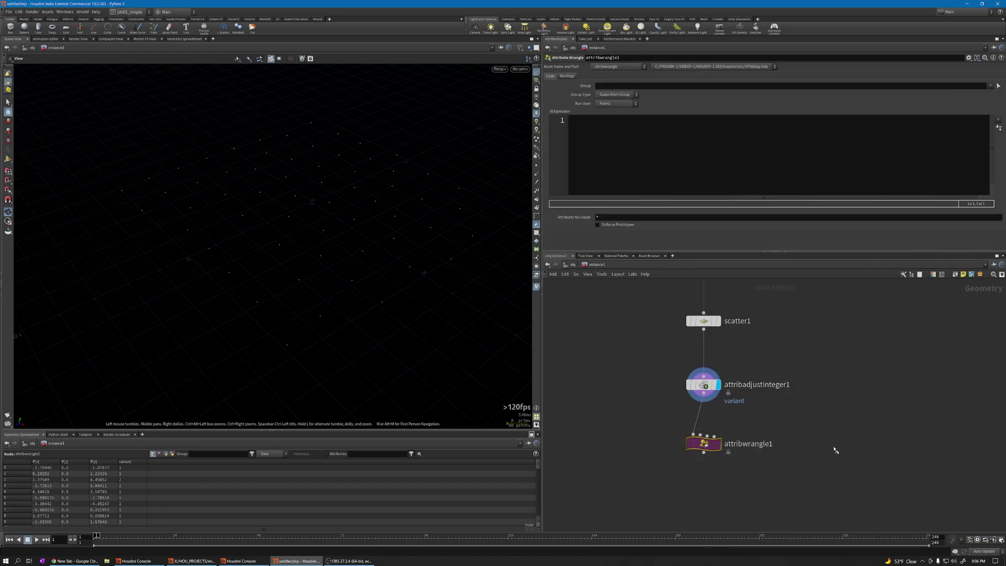
pyautogui.click(636, 162)
pyautogui.write('s@instance = "/obj')
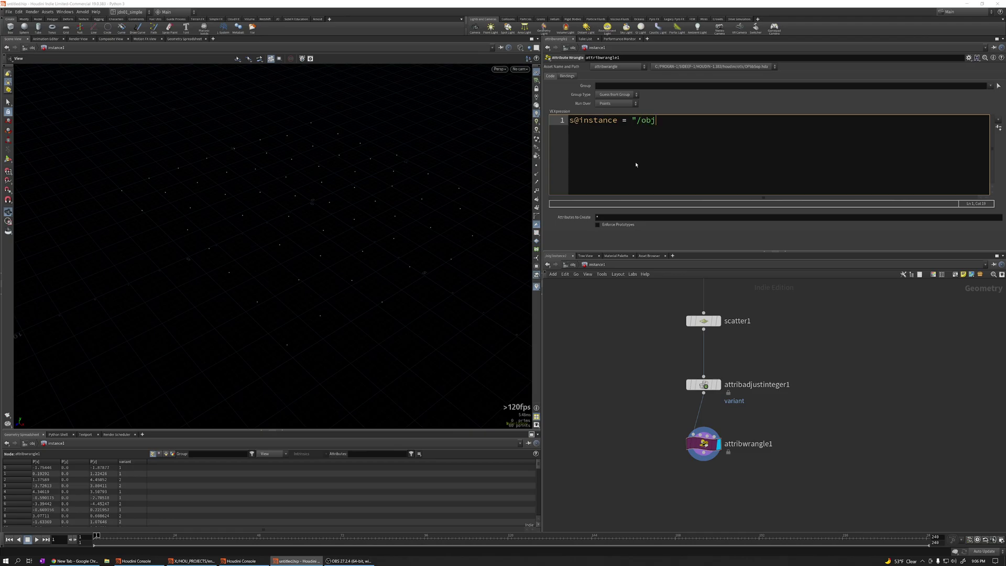
pyautogui.write('/ins_" + itoa(i@id);')
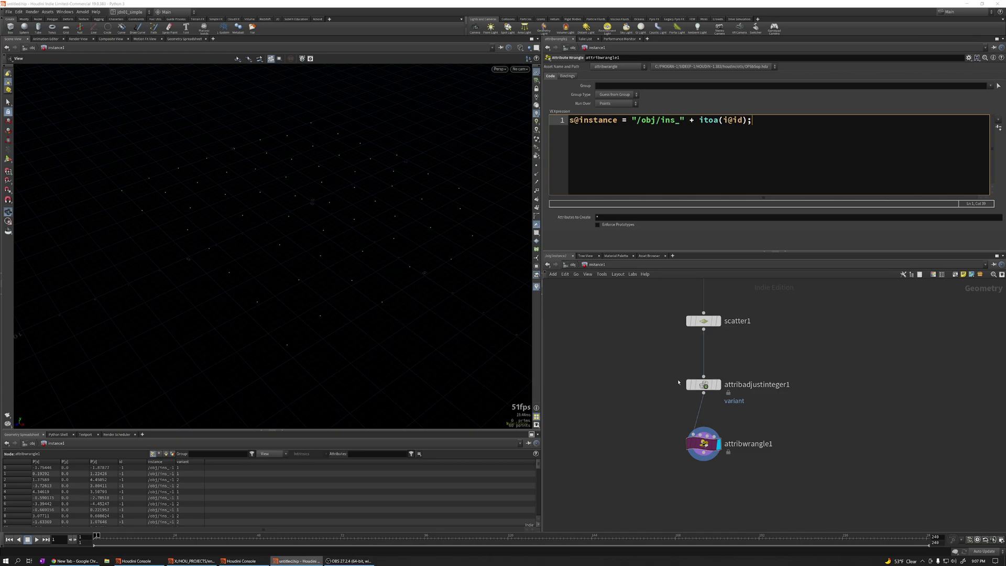
# - Lay out the network and walk through the wrangle's instance, itoa and path parts
pyautogui.scroll(-3, 679, 385)
pyautogui.hotkey('ctrl', 'a')
pyautogui.press('l')
pyautogui.scroll(2, 648, 404)
pyautogui.click(703, 384)
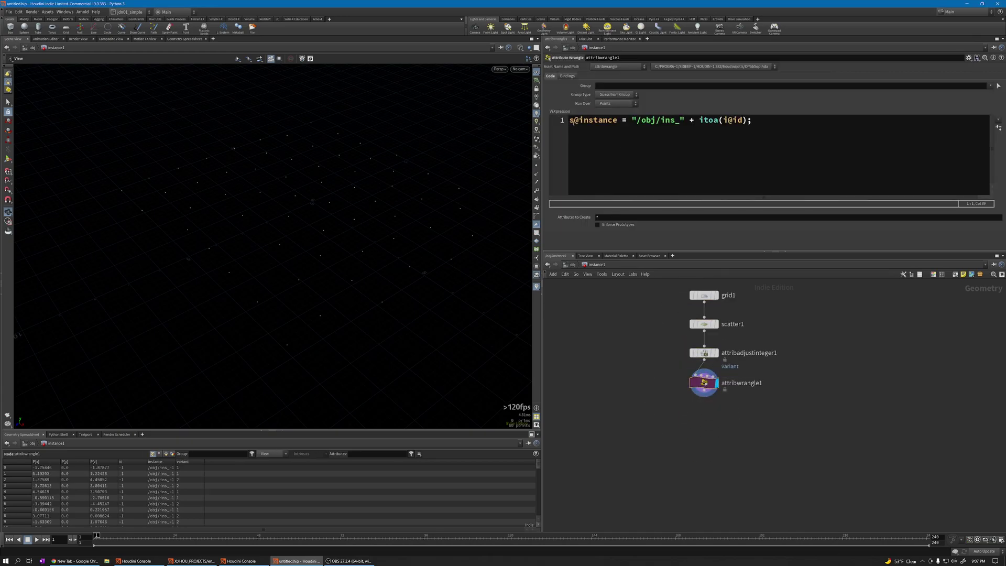
pyautogui.moveTo(570, 120); pyautogui.dragTo(607, 120)
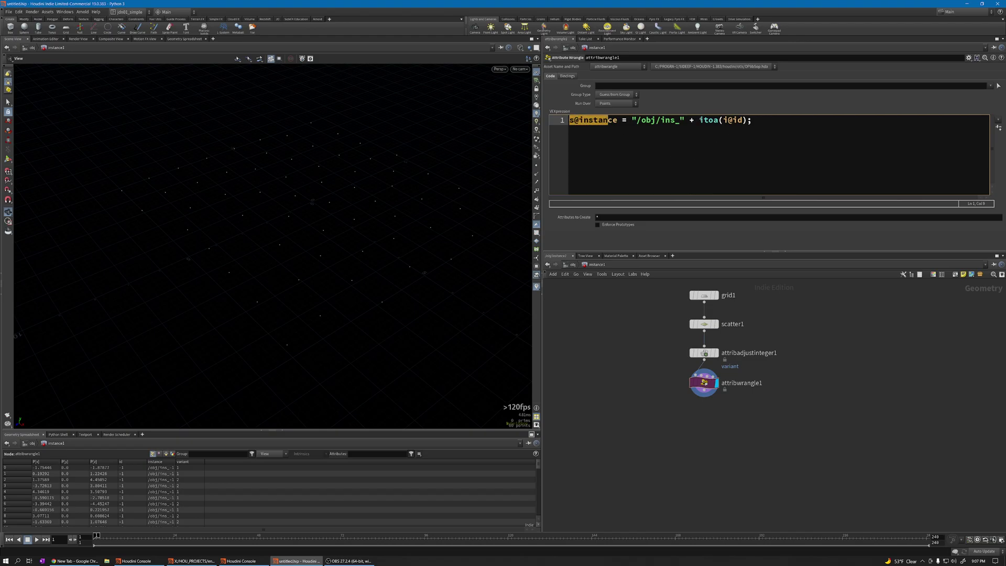
pyautogui.moveTo(699, 121); pyautogui.dragTo(744, 121)
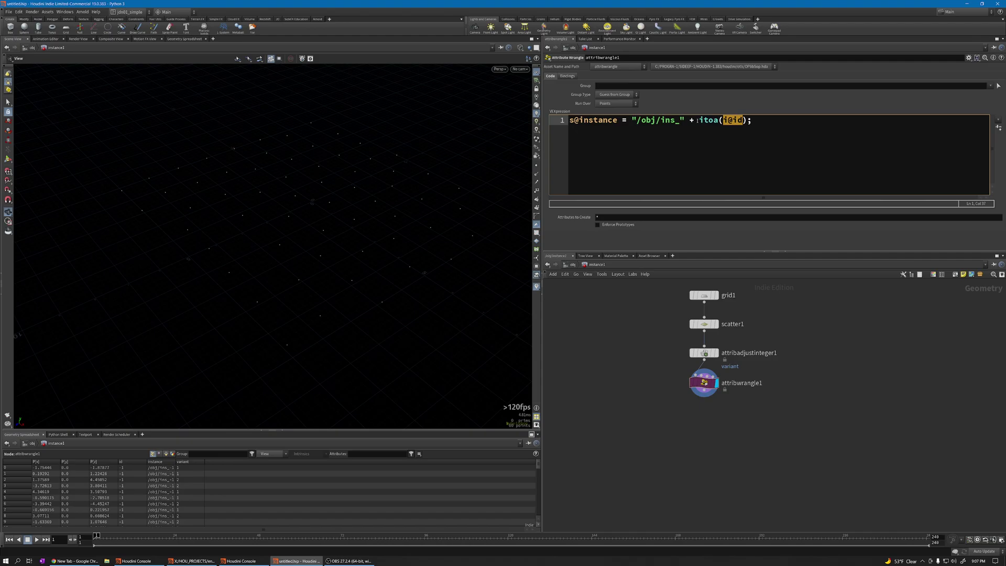
pyautogui.moveTo(696, 121)
pyautogui.mouseDown()
pyautogui.moveTo(660, 121)
pyautogui.moveTo(681, 120)
pyautogui.mouseUp()
pyautogui.click(639, 120)
pyautogui.click(619, 315)
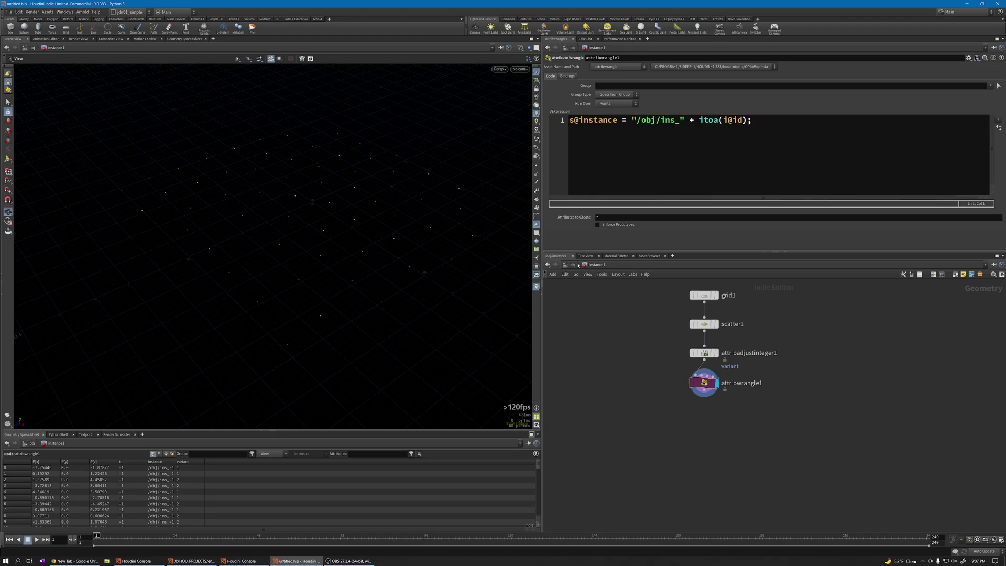
# - Change attribadjustinteger1's attribute name from variant to id and enlarge the spreadsheet
pyautogui.click(704, 353)
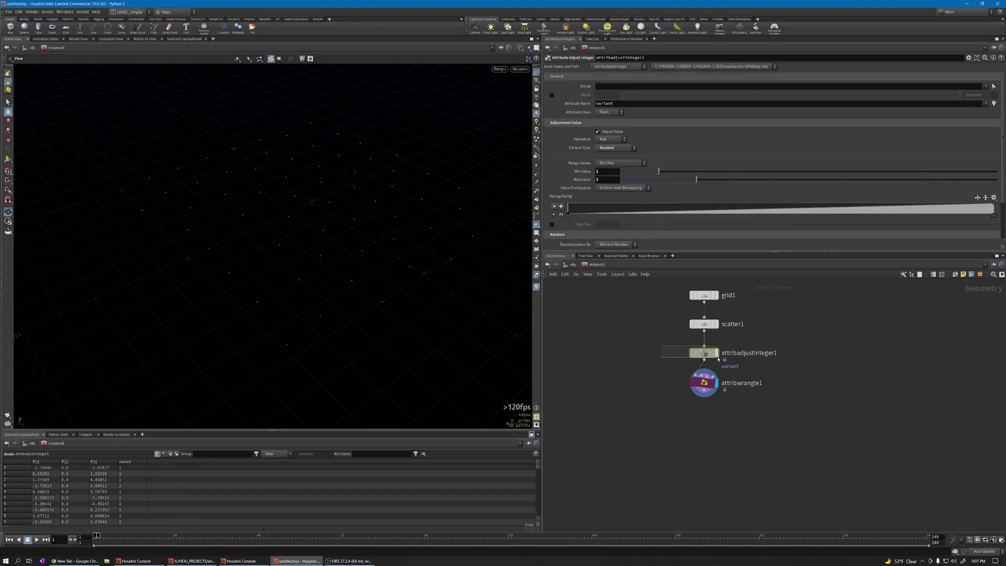
pyautogui.write('id')
pyautogui.press('Return')
pyautogui.moveTo(152, 432); pyautogui.dragTo(151, 397)
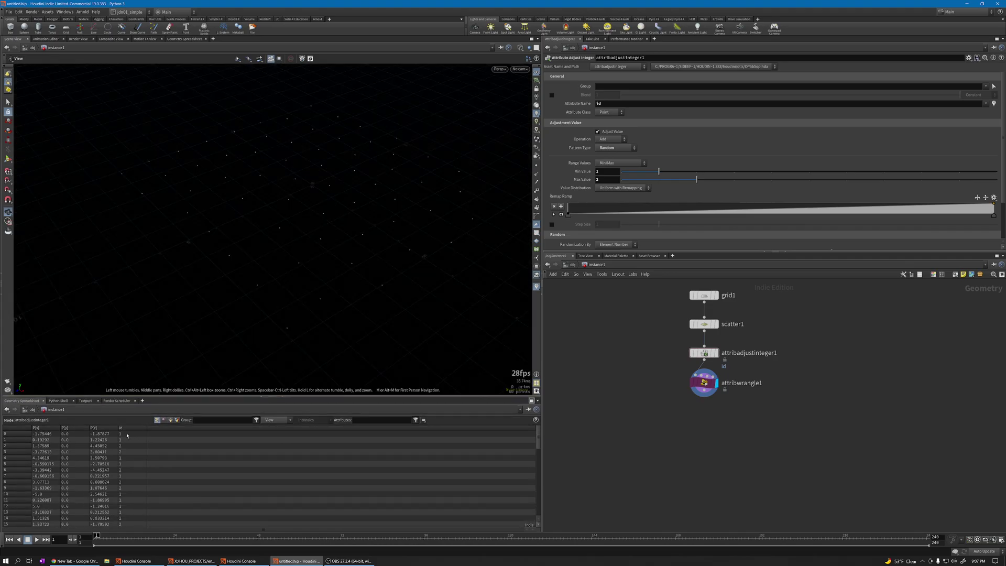
pyautogui.scroll(-3, 128, 438)
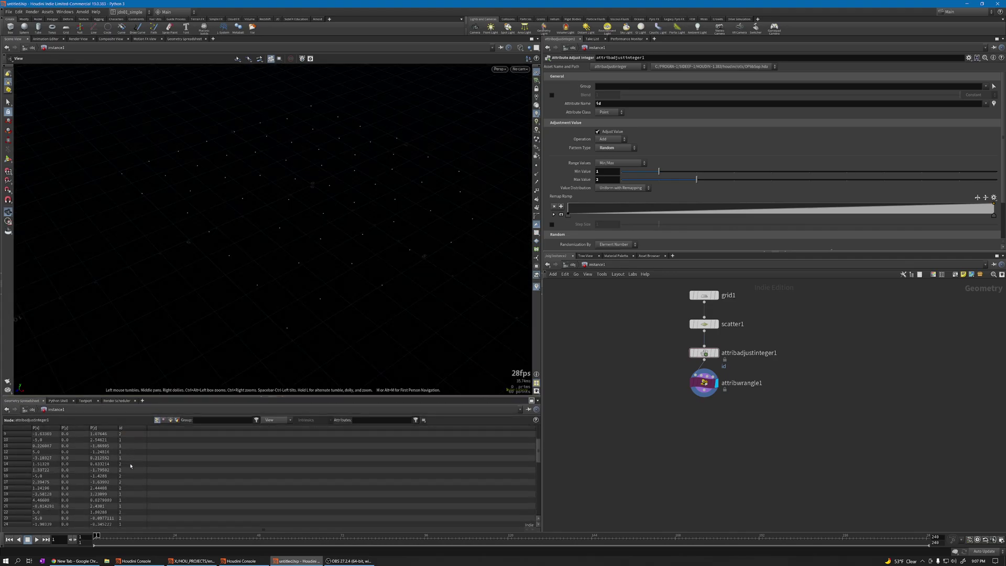
pyautogui.scroll(3, 130, 466)
# - At object level, align ins_1 with ins_2 and view the instanced grid smooth-shaded
pyautogui.press('u')
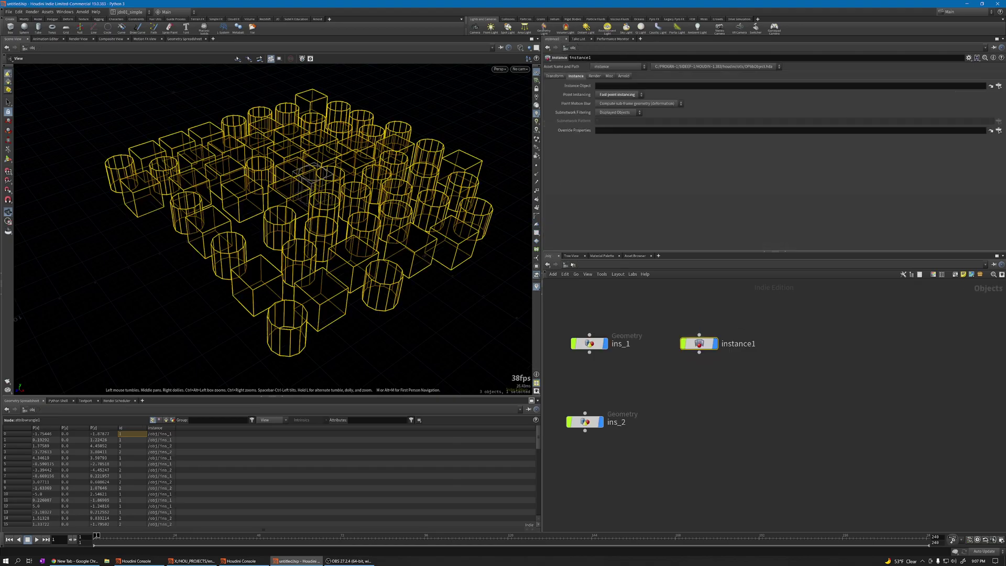
pyautogui.click(625, 353)
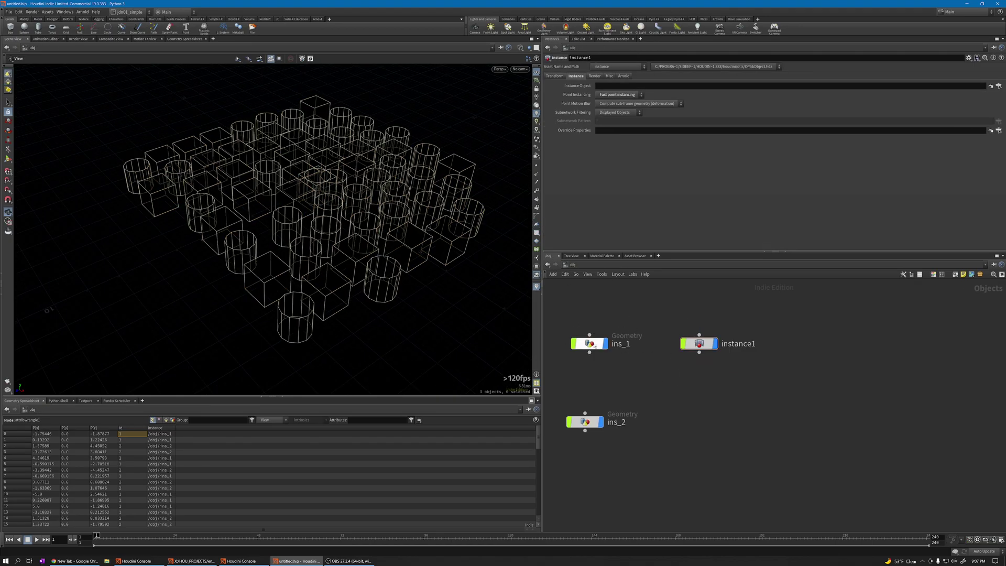
pyautogui.moveTo(595, 346); pyautogui.dragTo(590, 346)
pyautogui.scroll(-3, 304, 205)
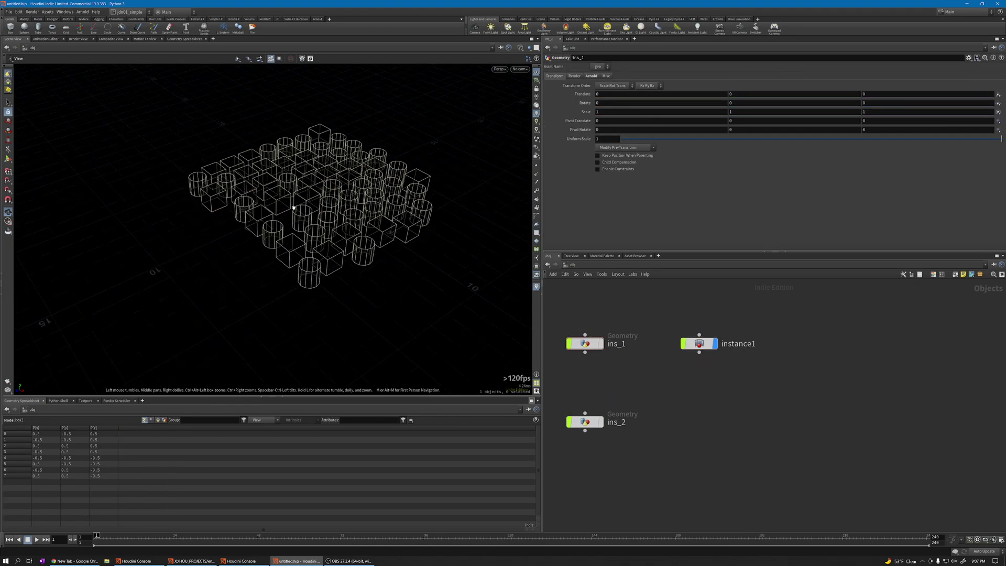
pyautogui.moveTo(303, 204)
pyautogui.mouseDown()
pyautogui.moveTo(295, 265)
pyautogui.moveTo(326, 220)
pyautogui.moveTo(331, 264)
pyautogui.mouseUp()
pyautogui.press('w')
# - Copy attribadjustinteger1 from instance1 and paste it into the ins_1 box network
pyautogui.press('h')
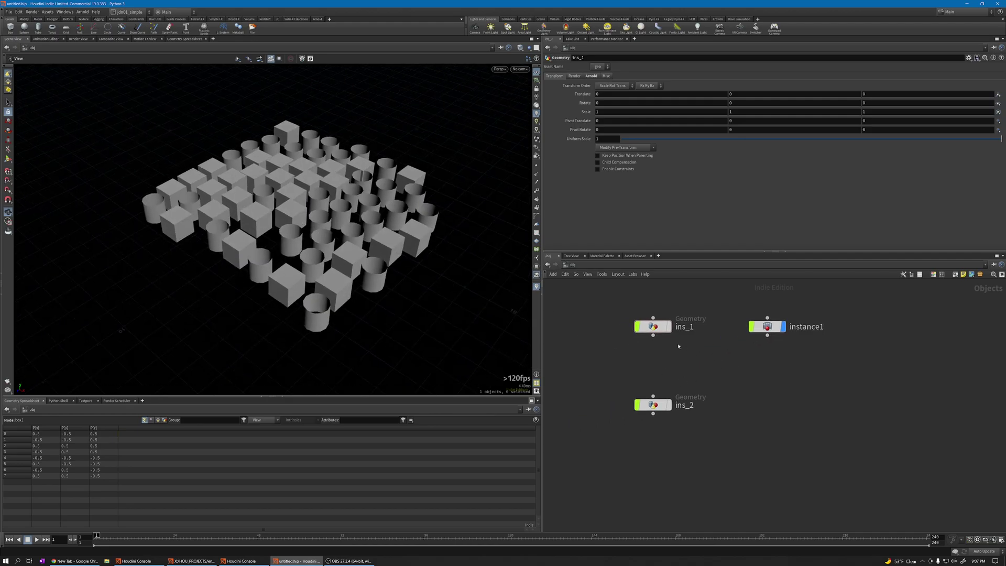
pyautogui.doubleClick(766, 328)
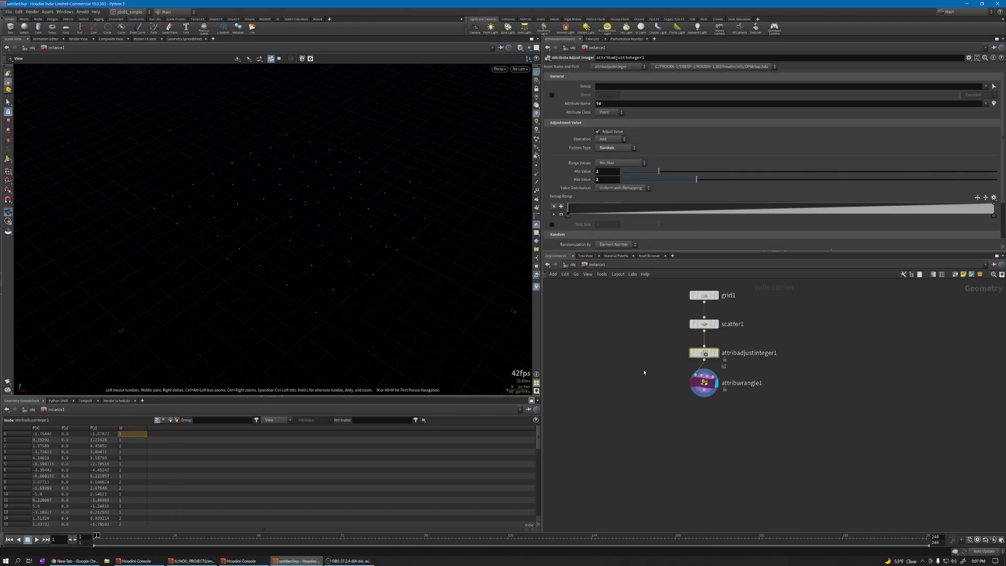
pyautogui.hotkey('ctrl', 'c')
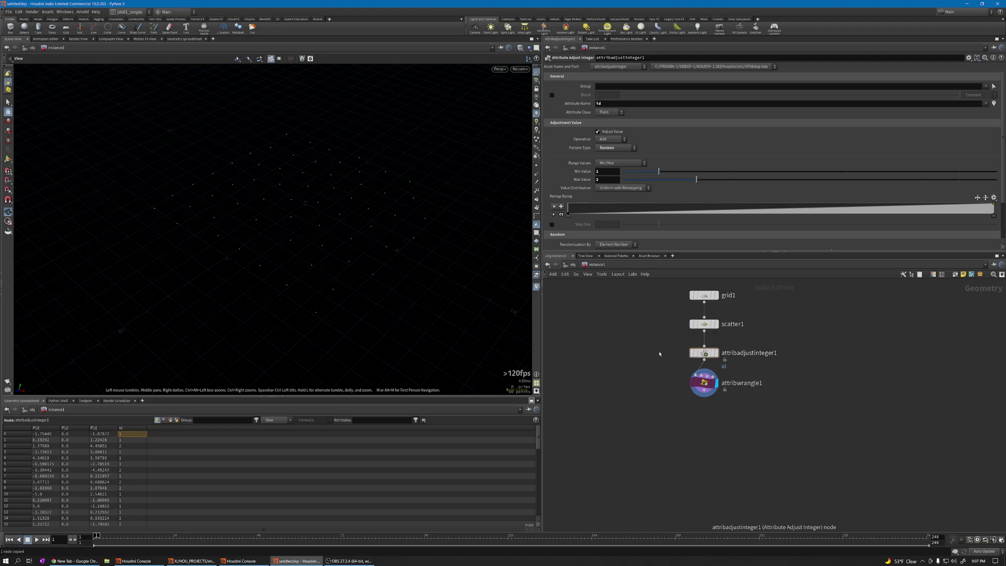
pyautogui.press('u')
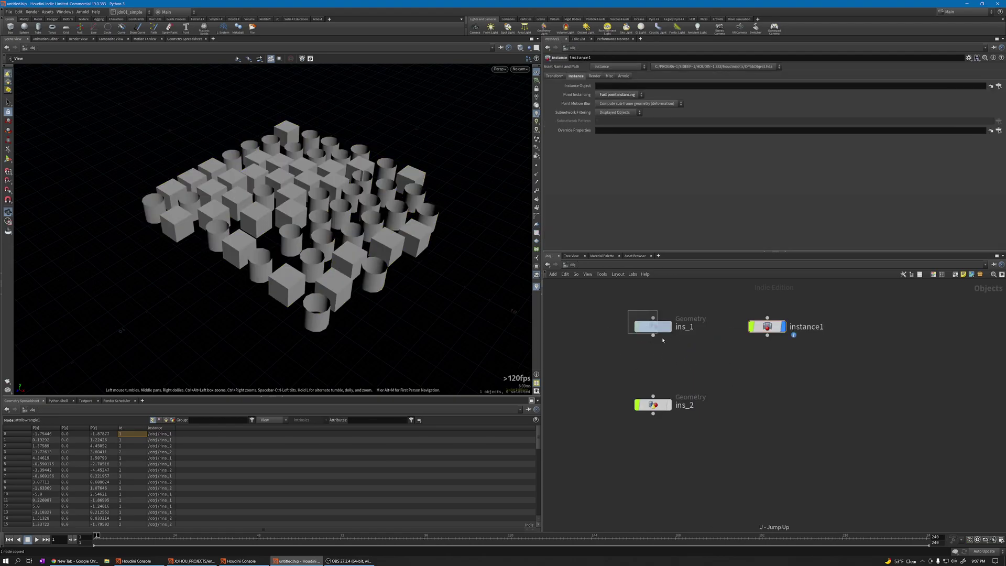
pyautogui.click(653, 404)
pyautogui.doubleClick(653, 327)
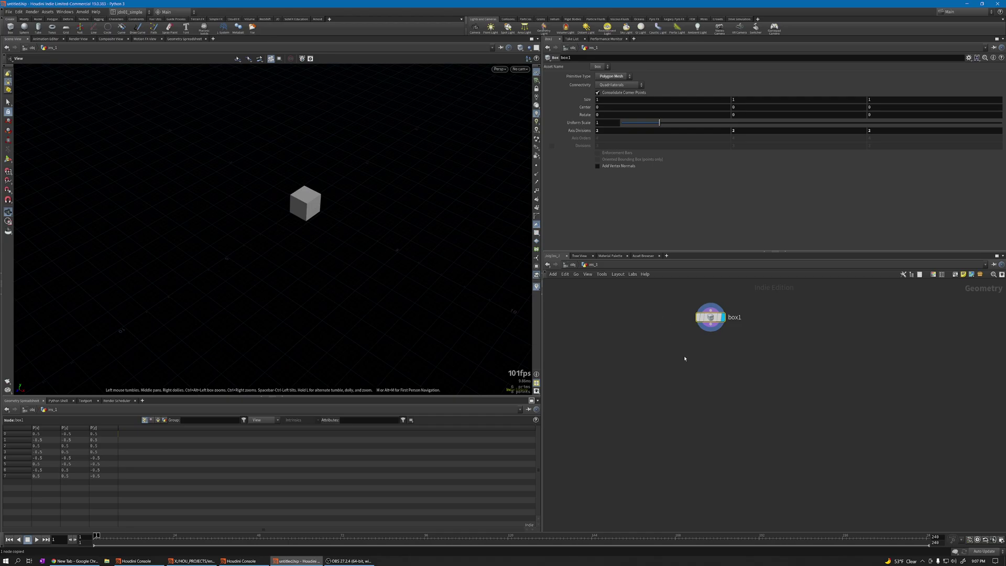
pyautogui.hotkey('ctrl', 'v')
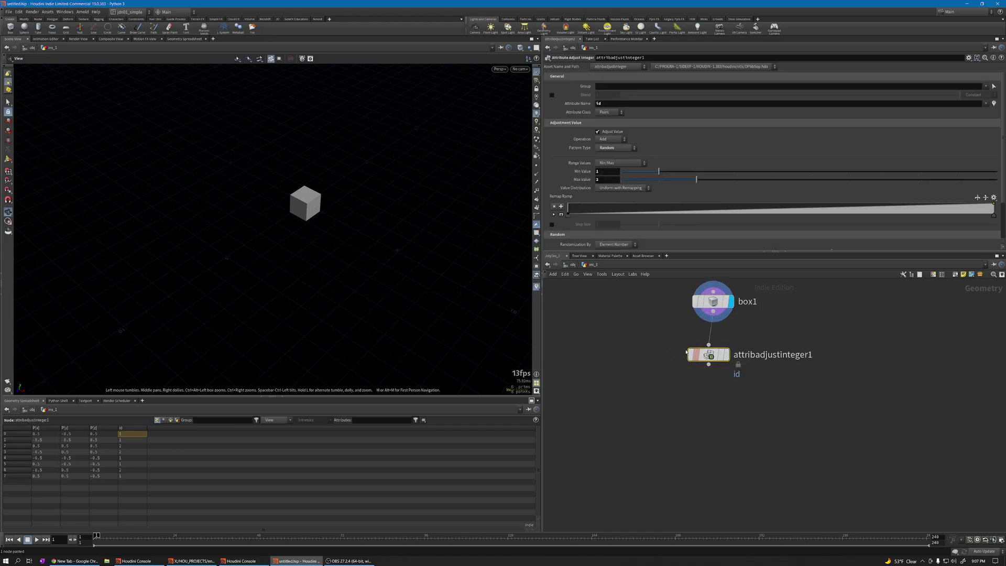
# - Wire the pasted node under box1 and set it to a Constant id of 1
pyautogui.moveTo(702, 353); pyautogui.dragTo(714, 358)
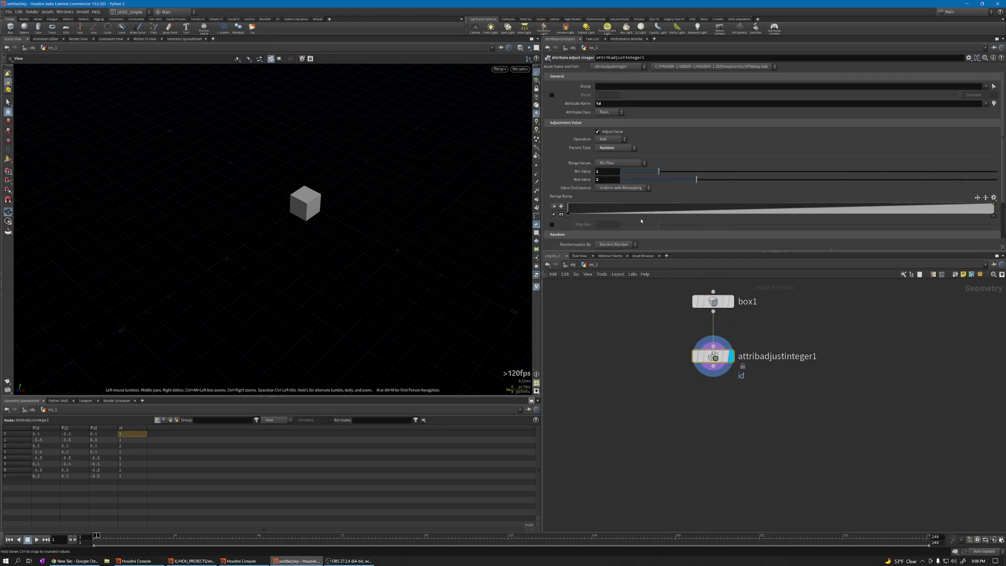
pyautogui.click(604, 163)
pyautogui.click(604, 164)
pyautogui.click(613, 147)
pyautogui.click(600, 156)
pyautogui.click(605, 162)
pyautogui.write('1')
pyautogui.press('Return')
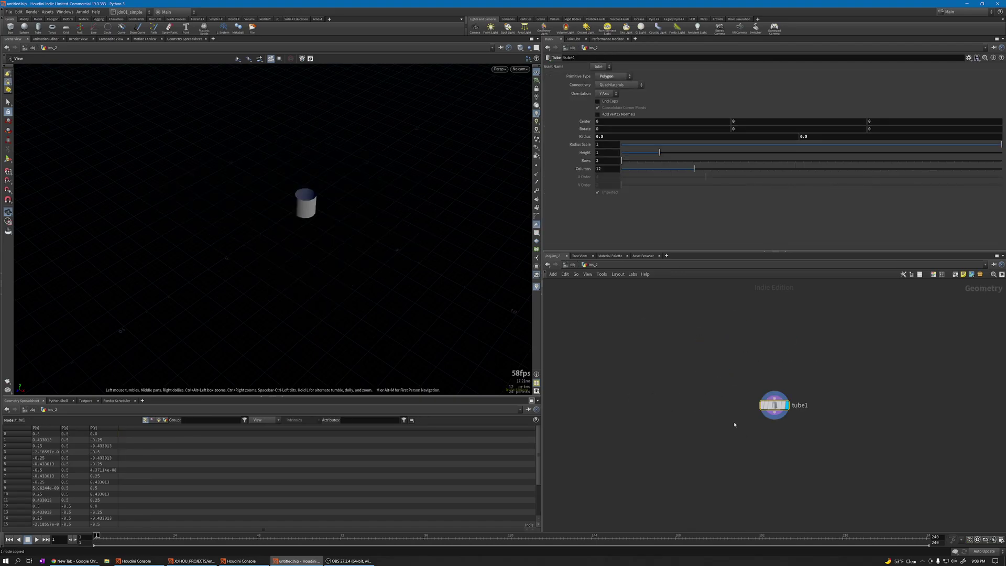
# - Paste the id node under tube1 with a constant id of 2
pyautogui.scroll(2, 734, 424)
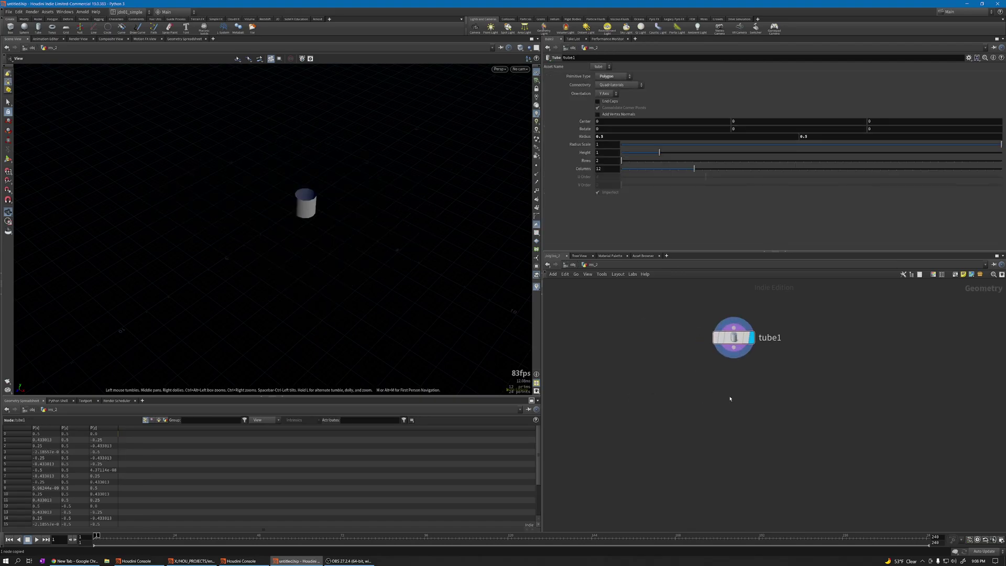
pyautogui.hotkey('ctrl', 'v')
pyautogui.click(730, 383)
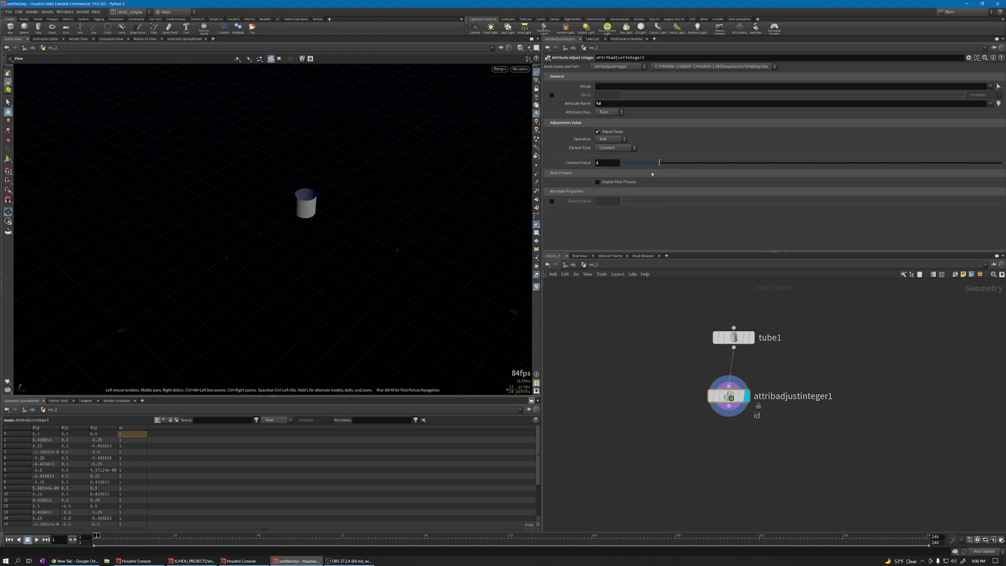
pyautogui.write('2')
pyautogui.press('Return')
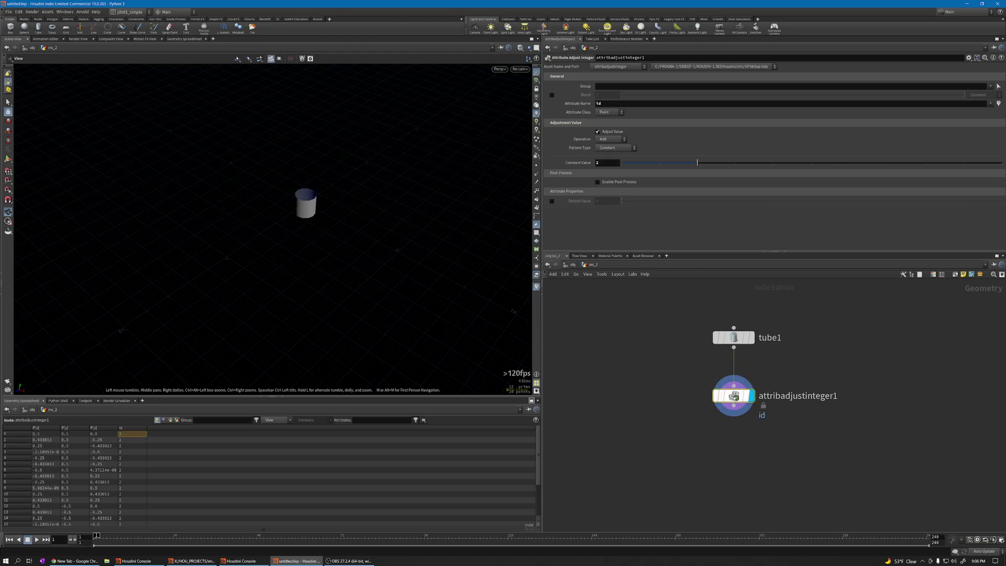
# - Add OUT_ null nodes below the tube's and the box's id nodes
pyautogui.hotkey('alt', 'n')
pyautogui.click(573, 264)
pyautogui.doubleClick(651, 327)
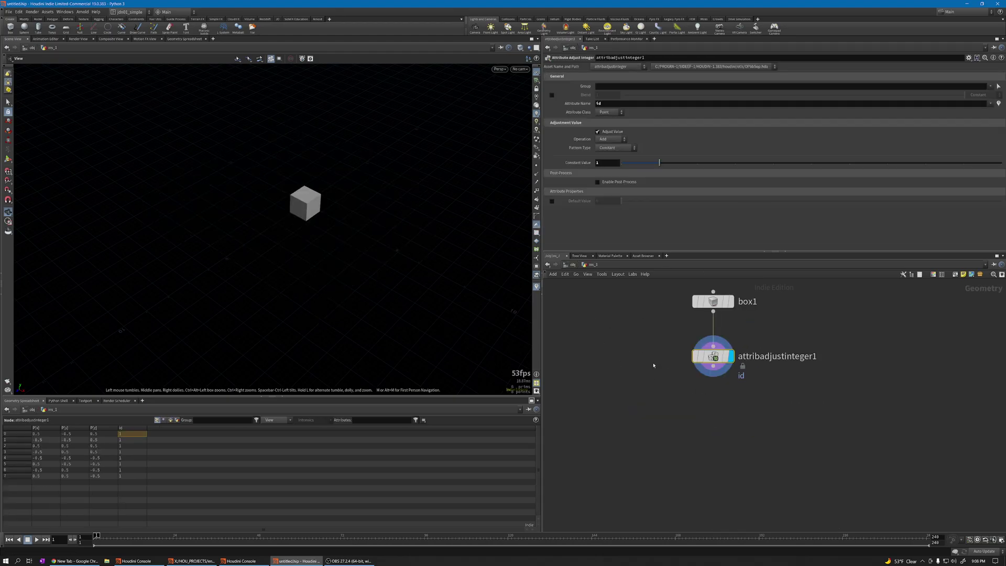
pyautogui.hotkey('alt', 'n')
# - Add an OUT_ null after attribwrangle1 inside the instance1 network
pyautogui.press('u')
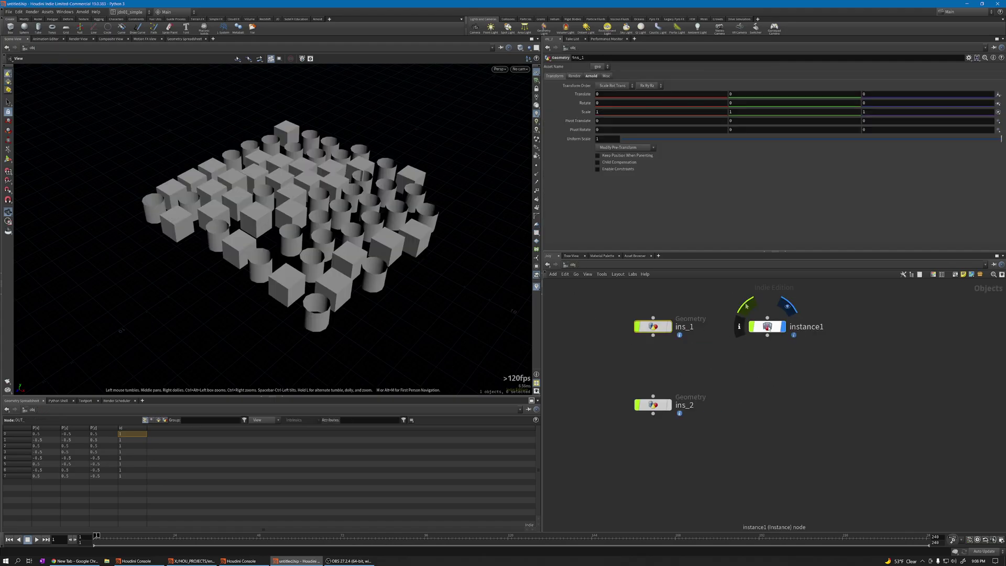
pyautogui.doubleClick(763, 326)
pyautogui.hotkey('alt', 'n')
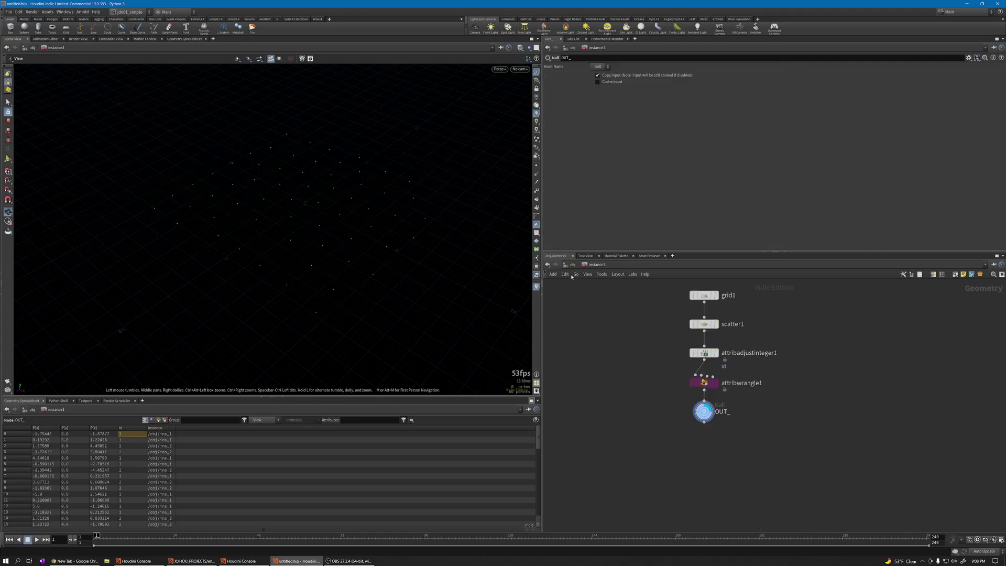
# - Create a Geometry object below instance1 and name it convert_instances
pyautogui.click(572, 265)
pyautogui.press('Tab')
pyautogui.write('g')
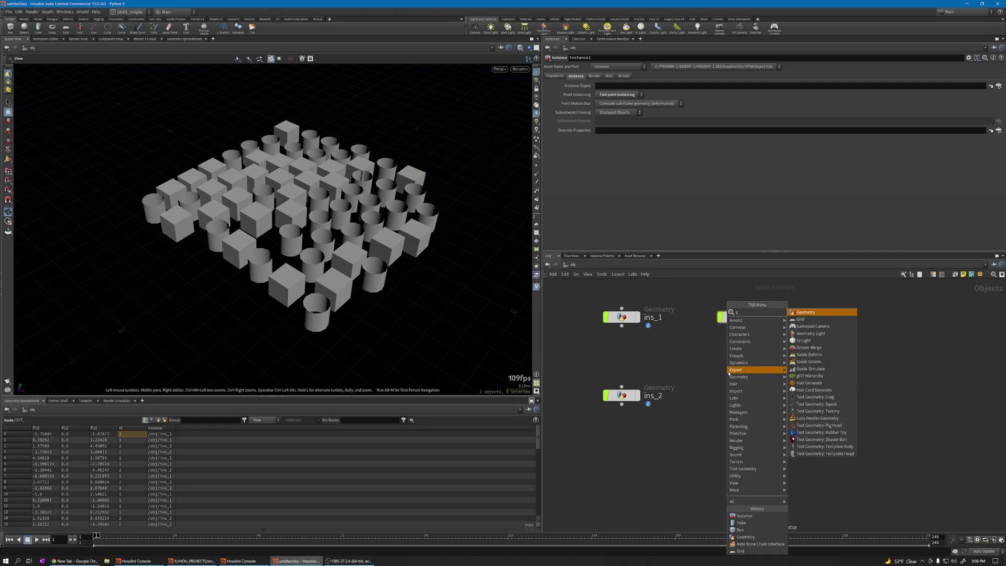
pyautogui.press('Return')
pyautogui.click(735, 392)
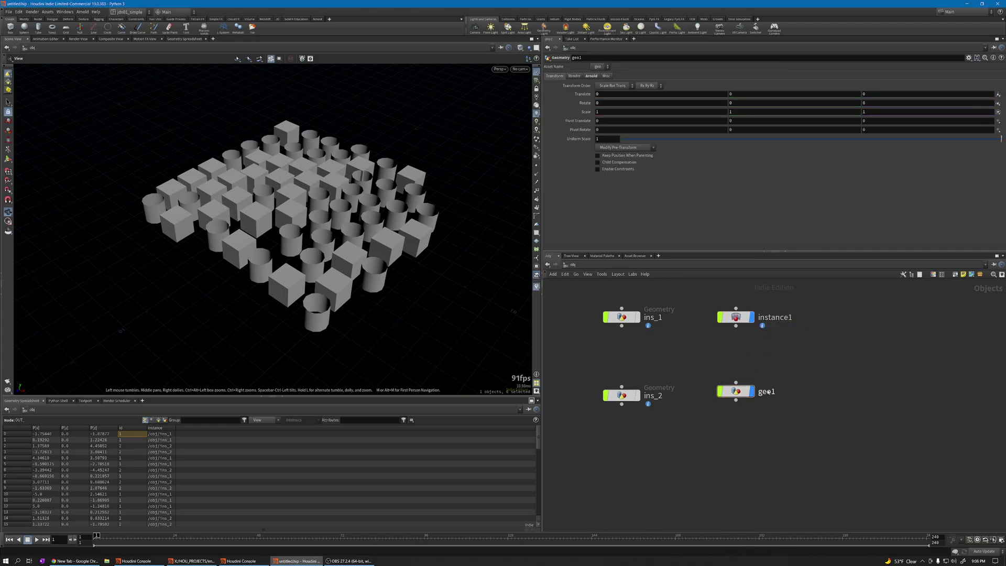
pyautogui.doubleClick(768, 392)
pyautogui.write('conve')
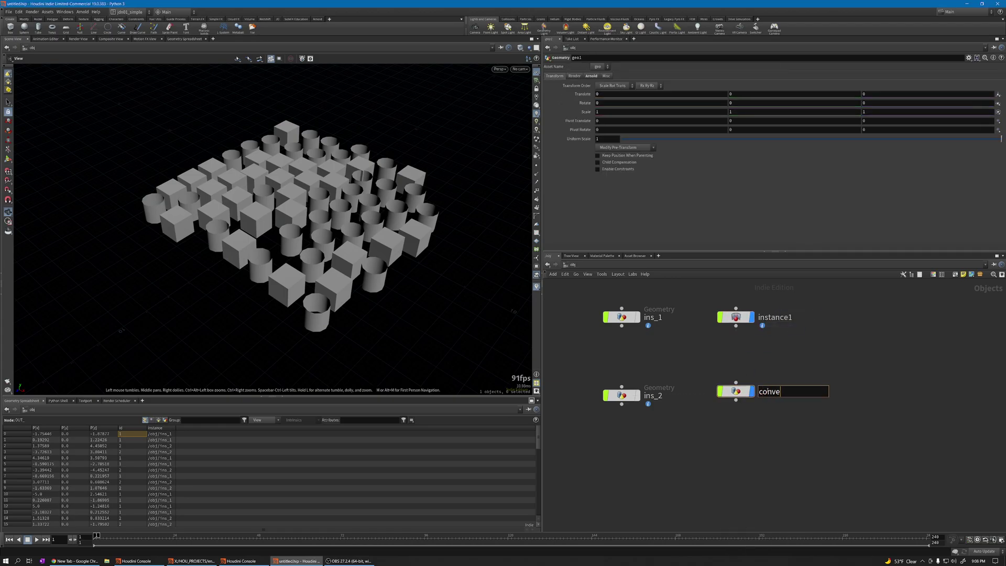
pyautogui.write('rt_instances')
pyautogui.press('Return')
# - Inside convert_instances, add an Object Merge named points pulling /obj/instance1/OUT_
pyautogui.doubleClick(734, 391)
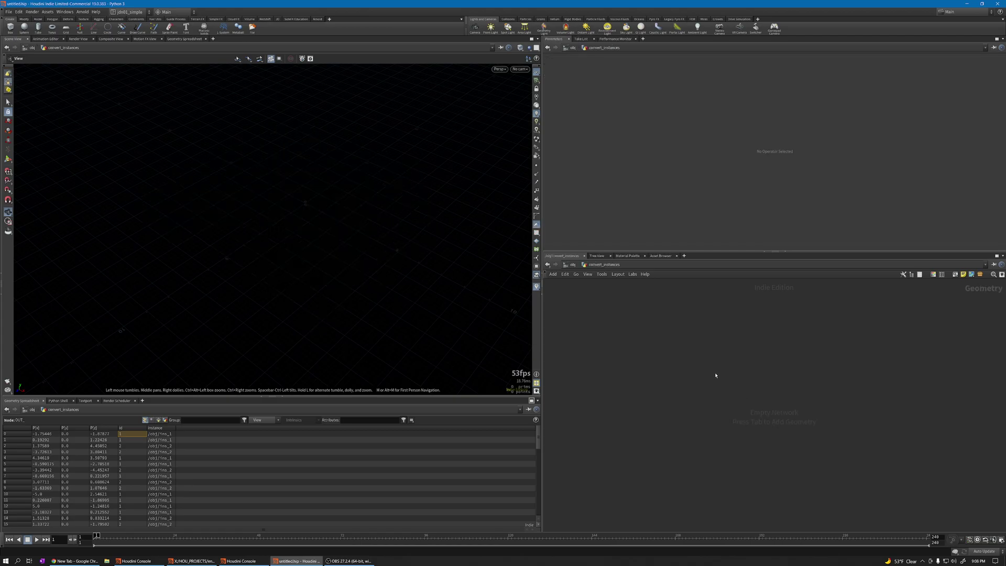
pyautogui.press('Tab')
pyautogui.write('object merge')
pyautogui.press('Return')
pyautogui.click(715, 373)
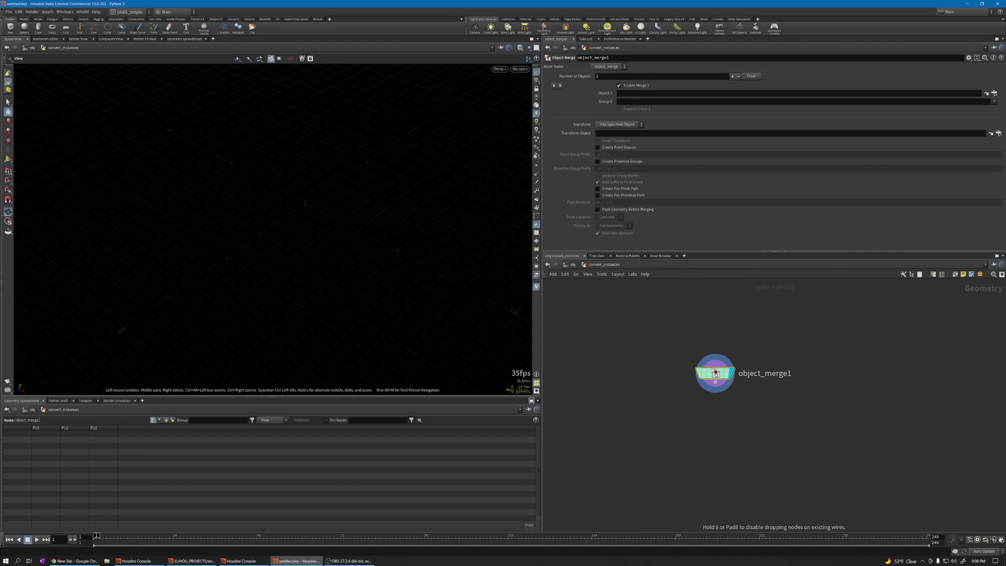
pyautogui.click(994, 93)
pyautogui.click(933, 77)
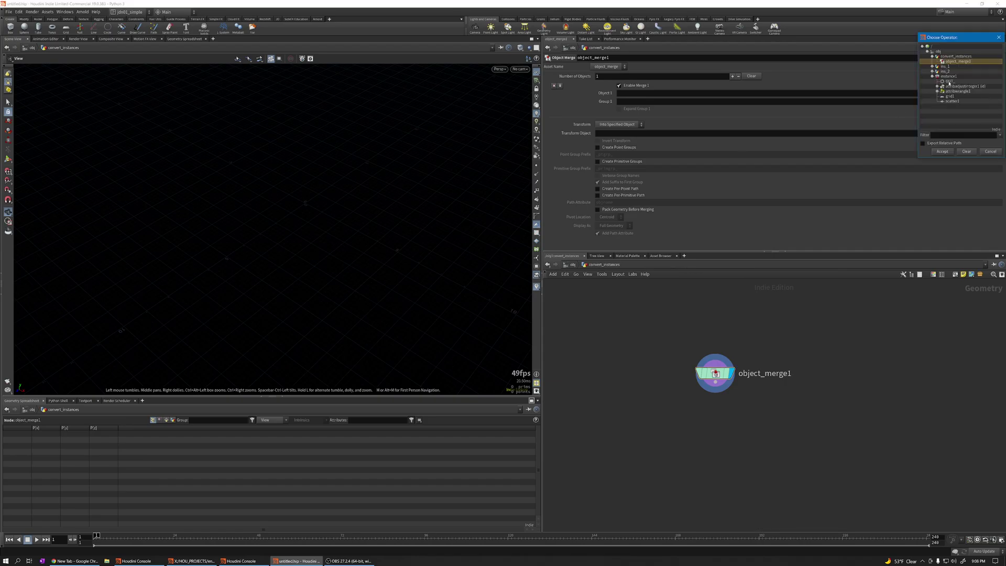
pyautogui.click(949, 81)
pyautogui.click(941, 152)
pyautogui.moveTo(715, 373); pyautogui.dragTo(759, 369)
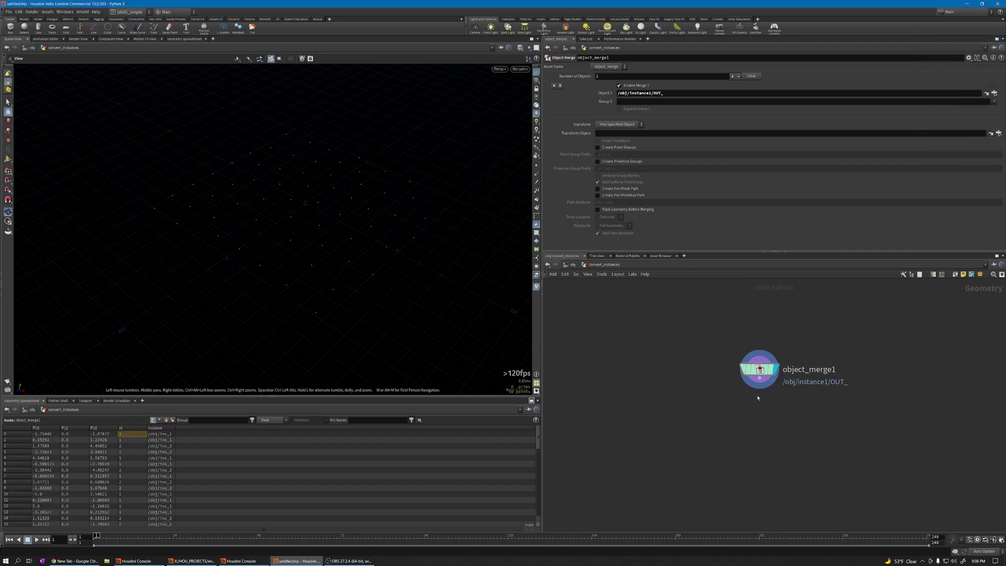
pyautogui.doubleClick(810, 370)
pyautogui.write('points')
pyautogui.press('Return')
# - Duplicate the merge as ins_1, pointing it at /obj/ins_1/OUT_
pyautogui.keyDown('alt'); pyautogui.moveTo(759, 370); pyautogui.dragTo(620, 379); pyautogui.keyUp('alt')
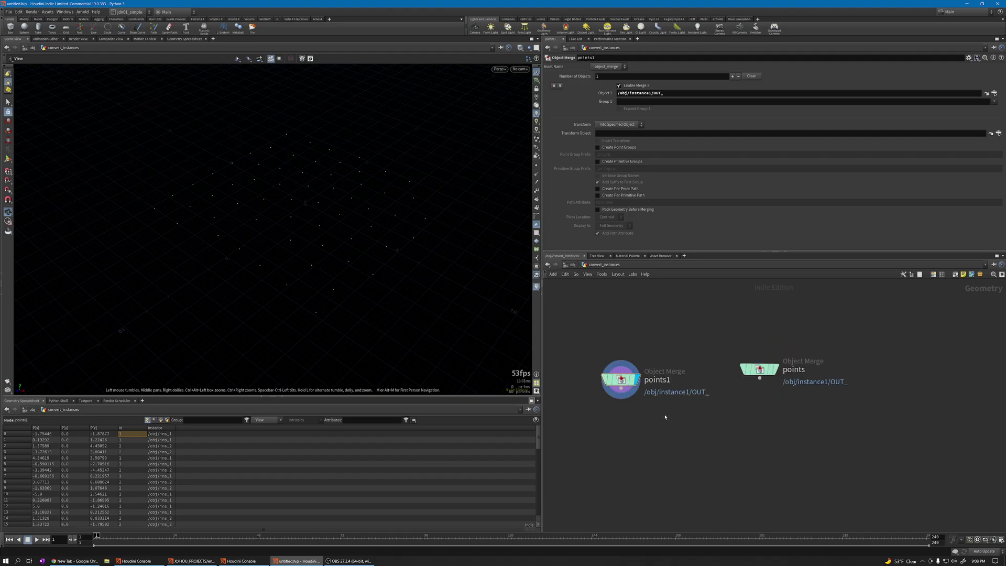
pyautogui.doubleClick(657, 378)
pyautogui.write('in')
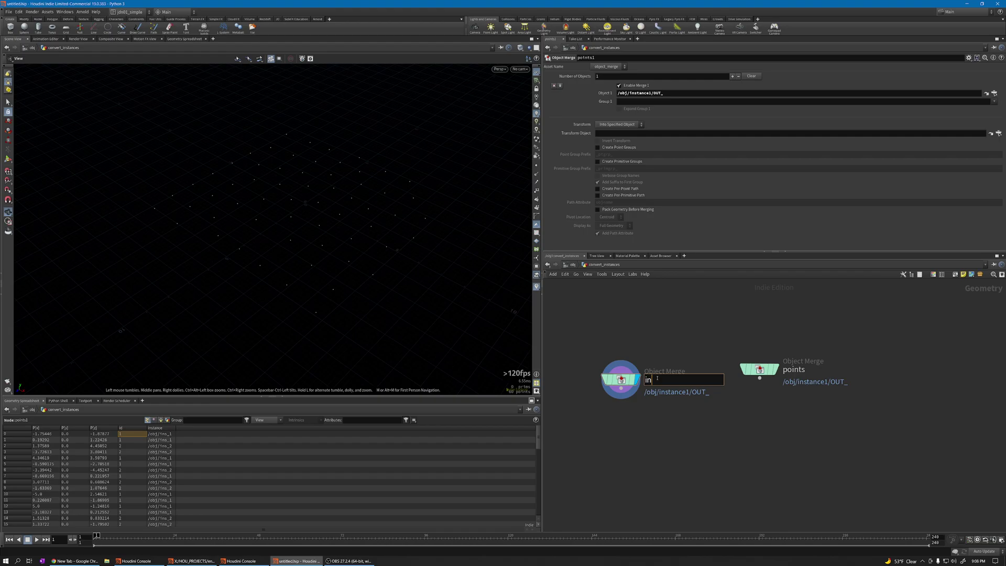
pyautogui.write('s_1')
pyautogui.press('Return')
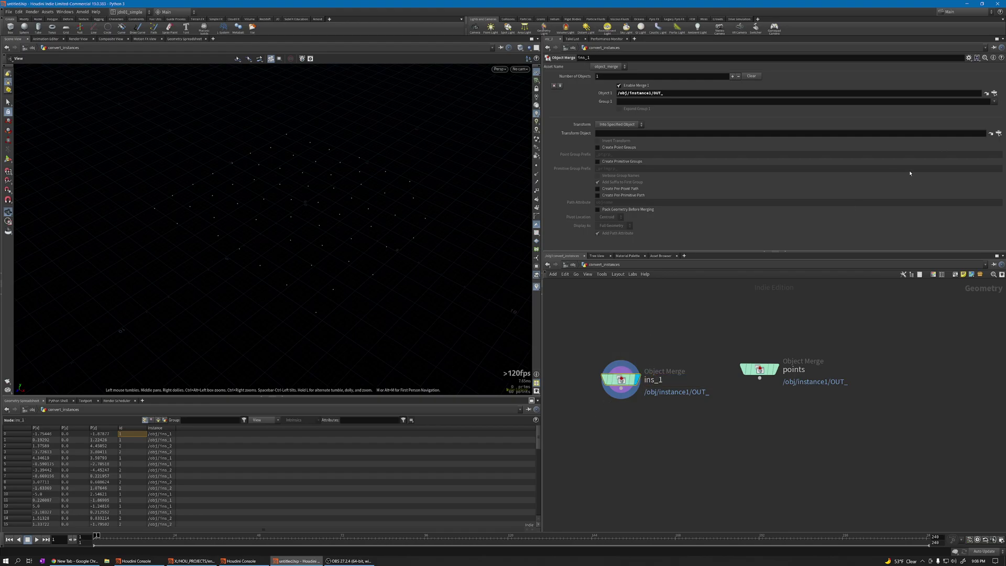
pyautogui.click(993, 93)
pyautogui.click(932, 69)
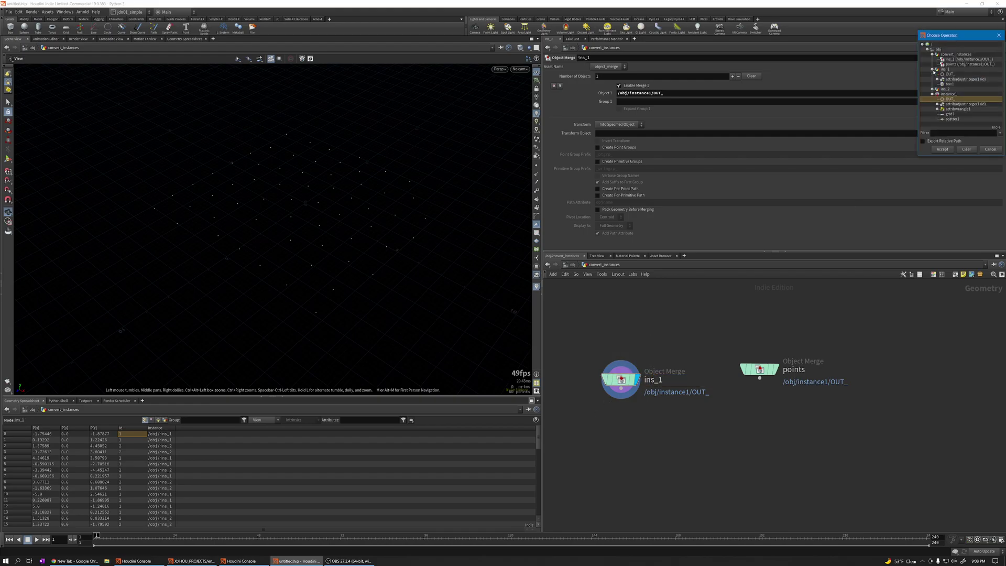
pyautogui.click(949, 74)
pyautogui.click(941, 149)
# - Copy the ins_1 merge and repoint the copy to /obj/ins_2/OUT_
pyautogui.hotkey('ctrl', 'c')
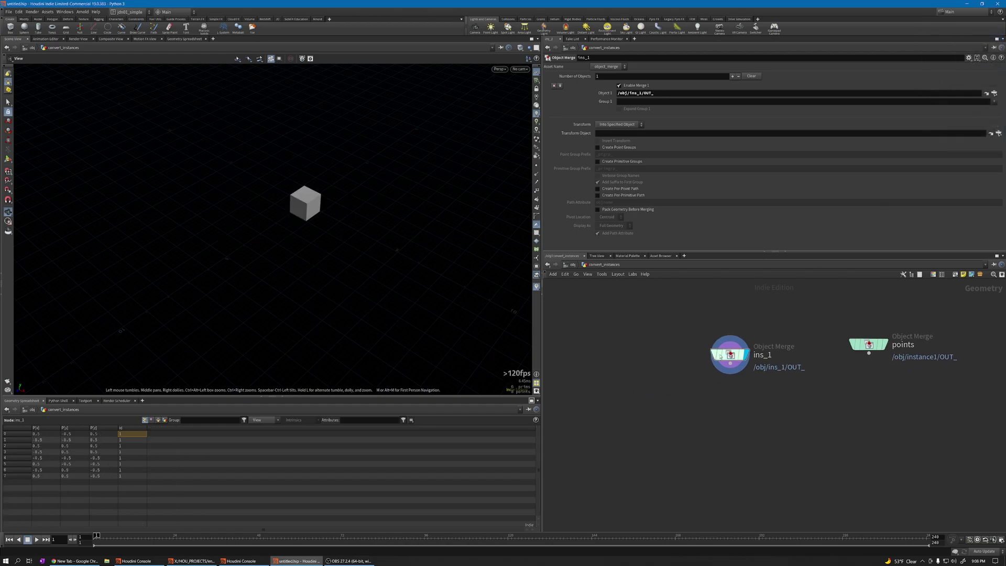
pyautogui.hotkey('ctrl', 'v')
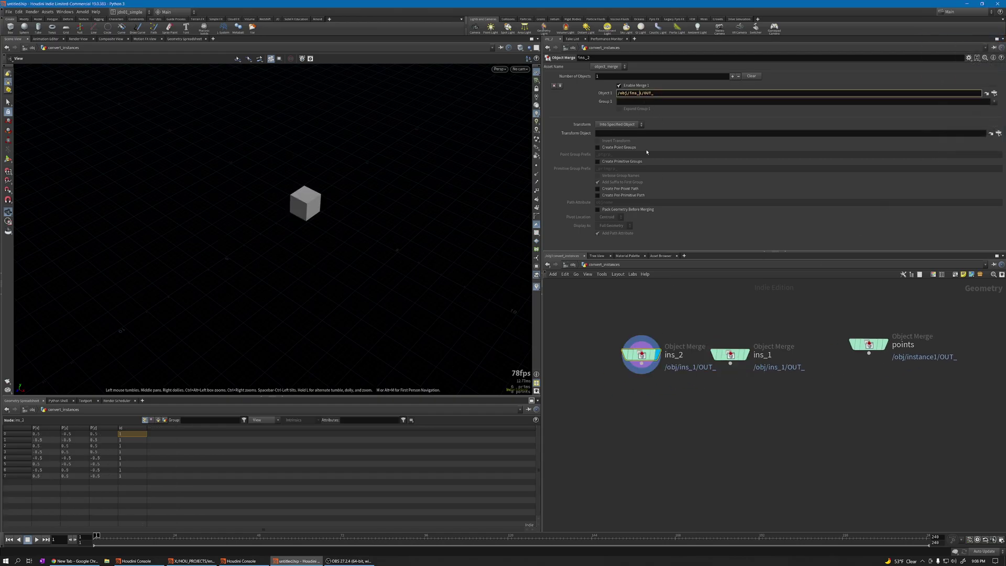
pyautogui.press('BackSpace')
pyautogui.write('2')
pyautogui.press('Return')
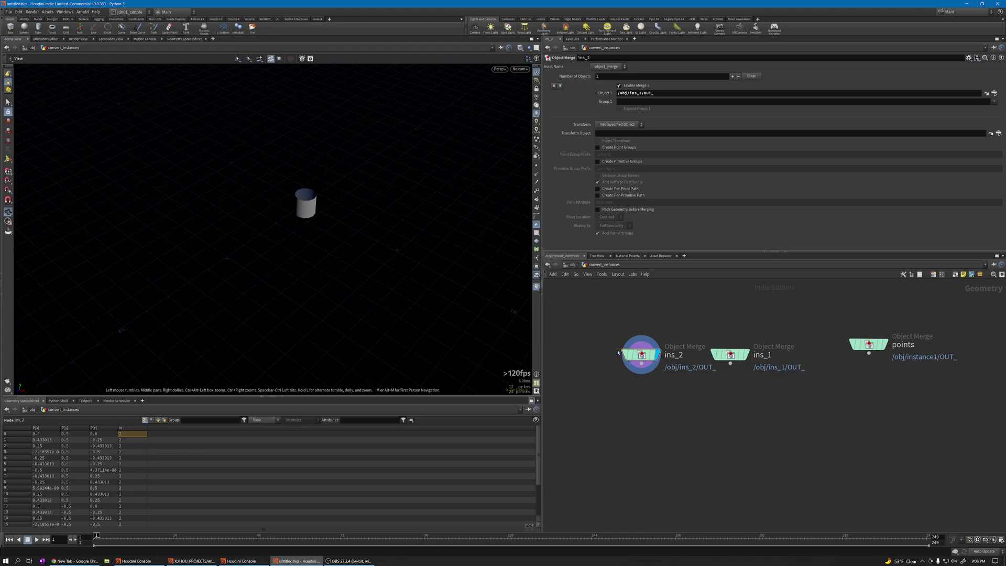
# - Add a Copy to Points node and inspect the points of the ins_1 and ins_2 merges
pyautogui.moveTo(614, 345); pyautogui.dragTo(755, 400)
pyautogui.press('Tab')
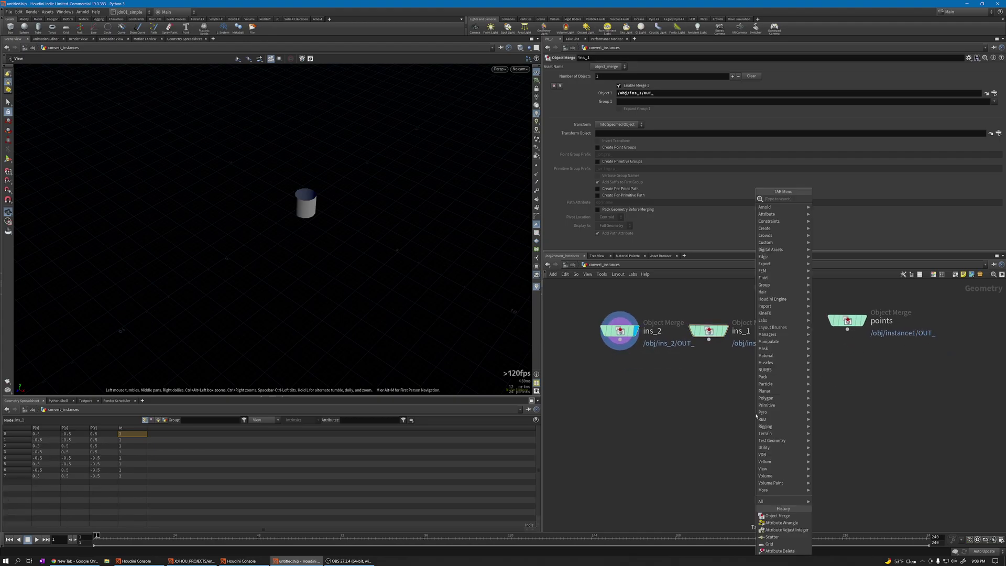
pyautogui.write('copy')
pyautogui.press('Down')
pyautogui.press('Down')
pyautogui.press('Down')
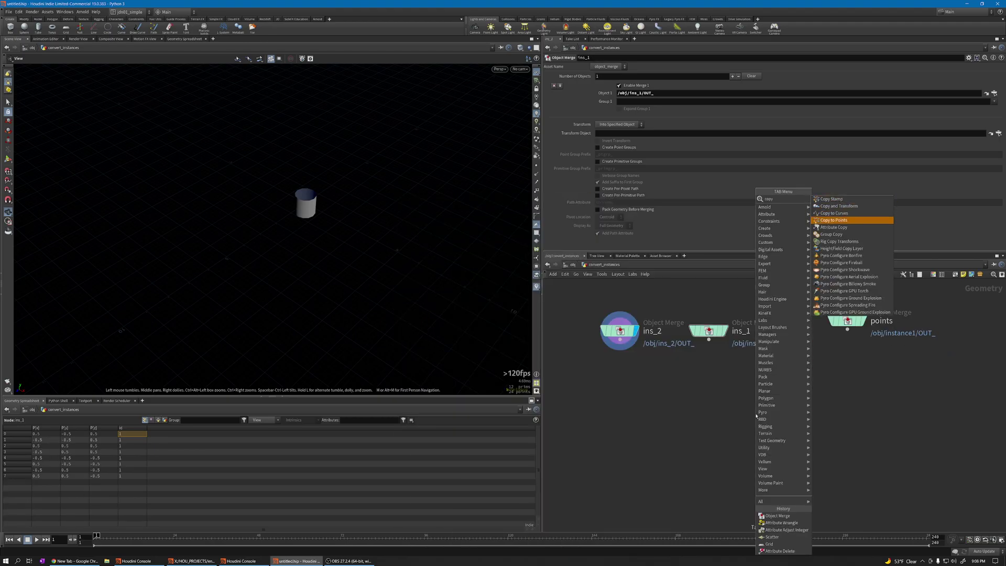
pyautogui.press('Return')
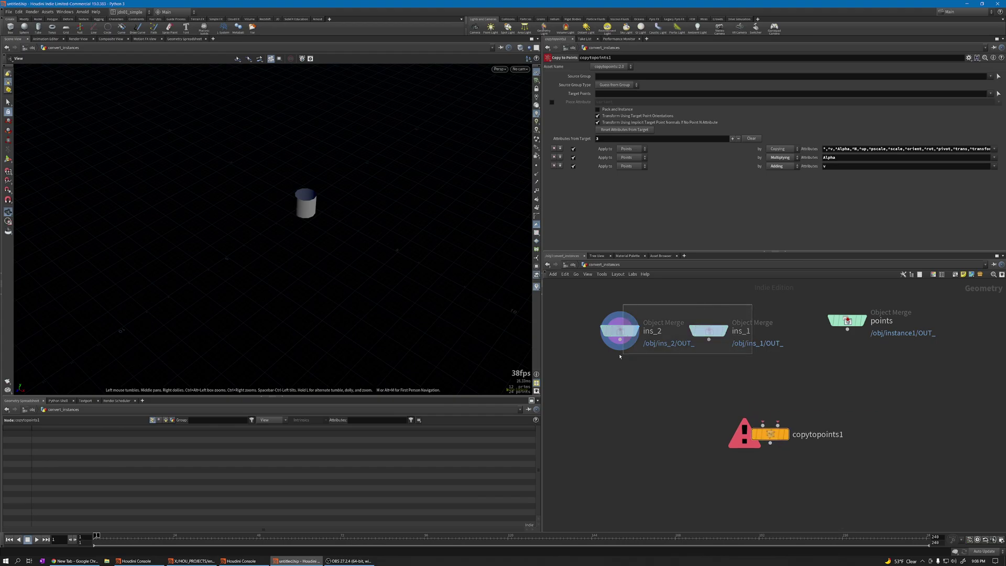
pyautogui.click(615, 337)
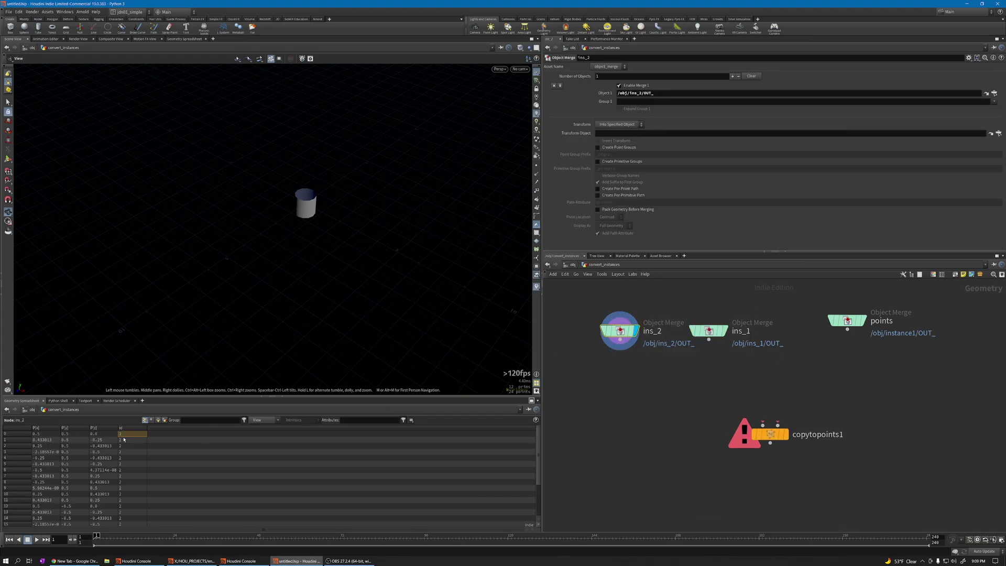
pyautogui.moveTo(125, 442); pyautogui.dragTo(126, 526)
pyautogui.click(708, 331)
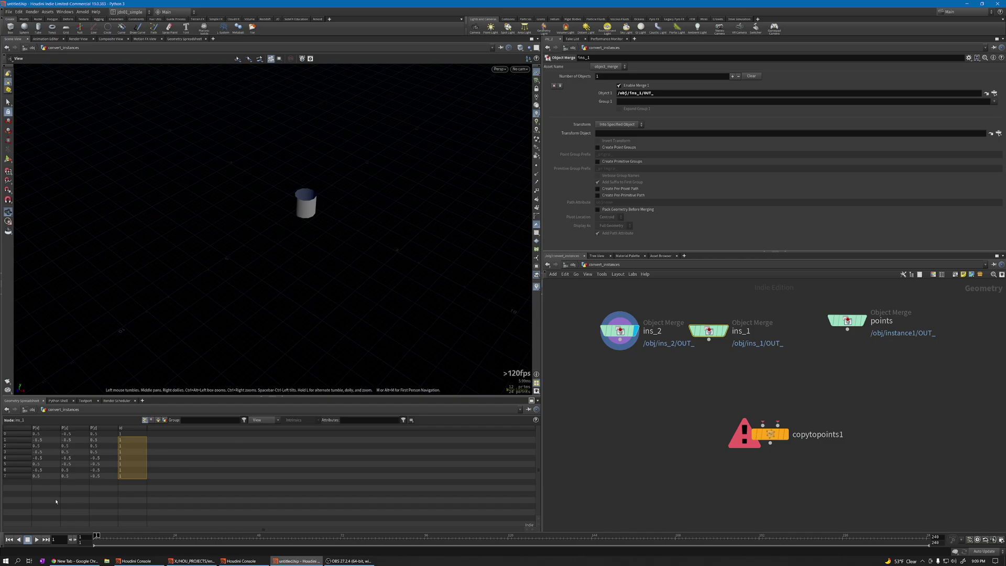
# - Merge ins_1 and ins_2 into merge1 and feed it into copytopoints1's geometry input
pyautogui.moveTo(689, 346); pyautogui.dragTo(597, 309)
pyautogui.press('Tab')
pyautogui.write('merge')
pyautogui.press('Return')
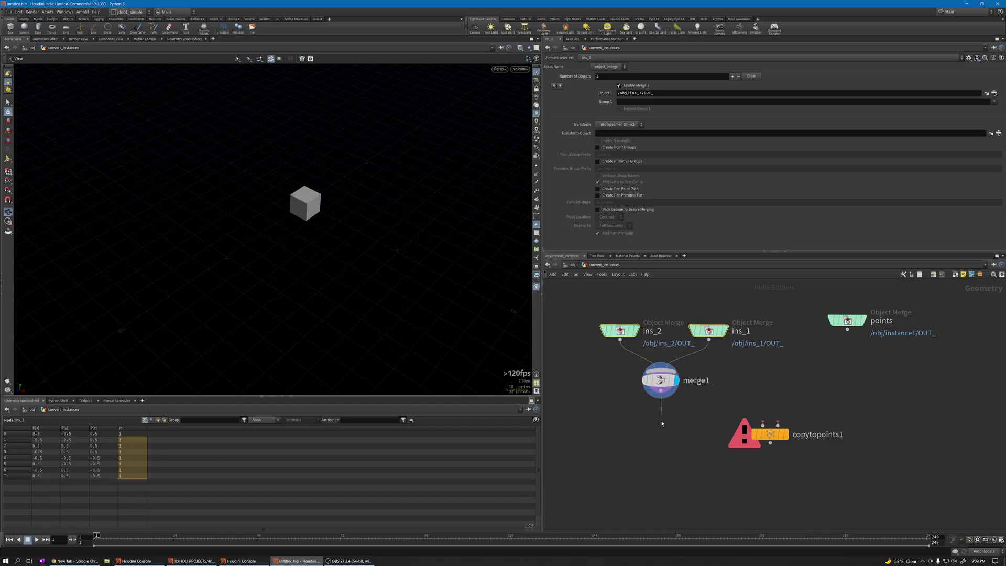
pyautogui.click(661, 399)
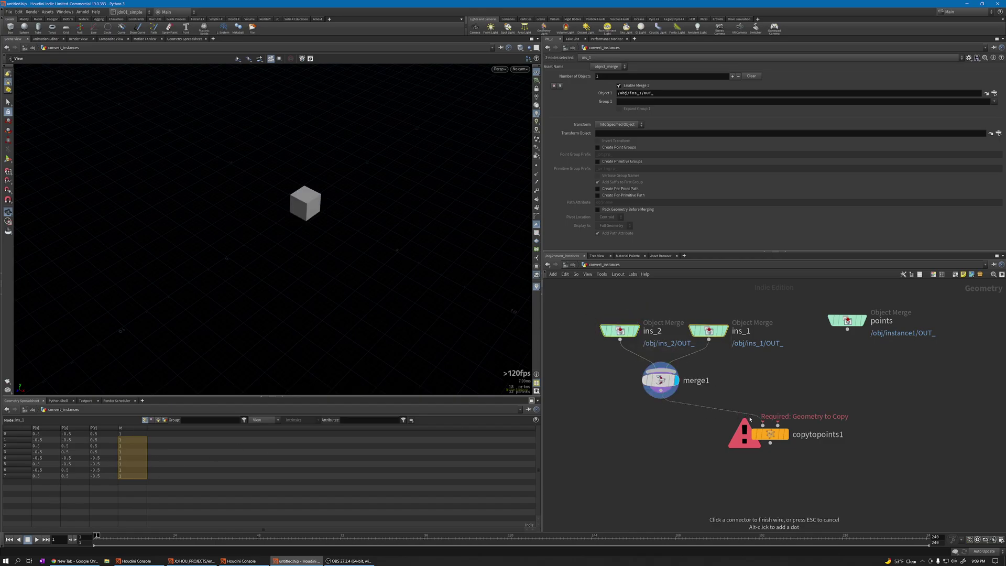
pyautogui.click(762, 425)
pyautogui.click(778, 424)
# - Wire the points node into copytopoints1's target input and view the copies in wireframe
pyautogui.click(847, 329)
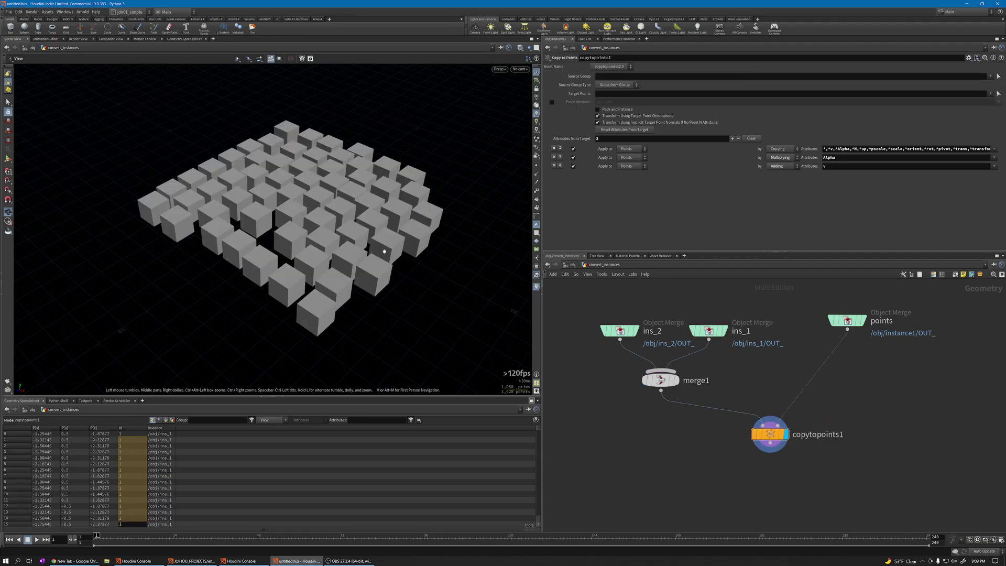
pyautogui.moveTo(309, 220)
pyautogui.mouseDown()
pyautogui.moveTo(330, 231)
pyautogui.moveTo(320, 227)
pyautogui.mouseUp()
pyautogui.press('w')
pyautogui.scroll(3, 359, 244)
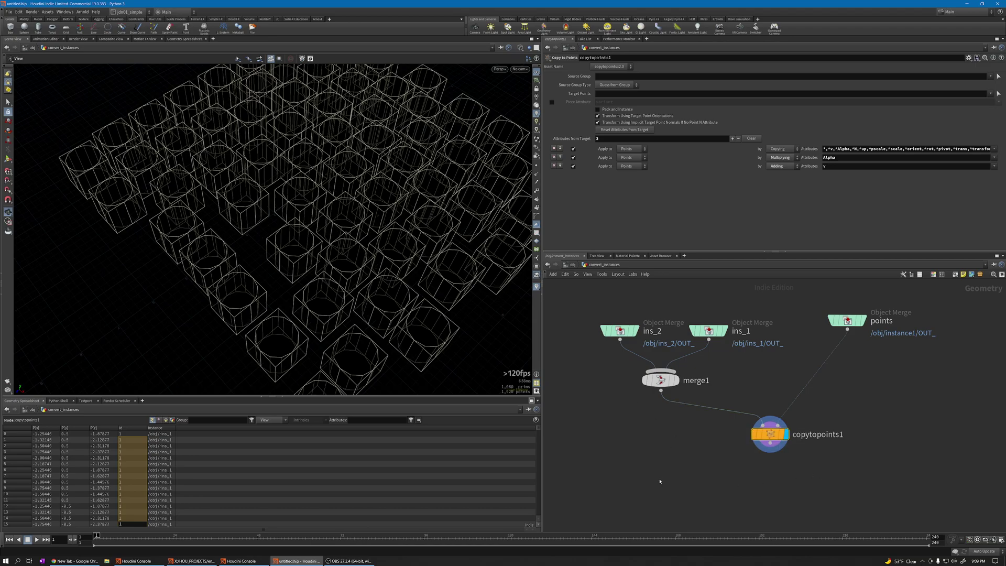
pyautogui.moveTo(658, 476); pyautogui.dragTo(658, 457, button='middle')
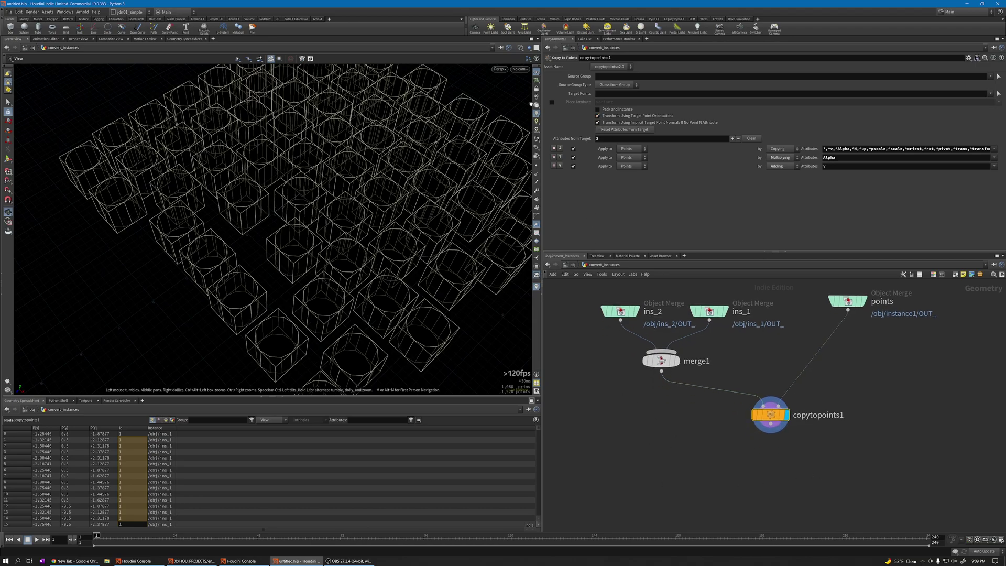
# - Enable Piece Attribute on copytopoints1 and set it to id
pyautogui.click(552, 102)
pyautogui.doubleClick(622, 102)
pyautogui.write('id')
pyautogui.press('Return')
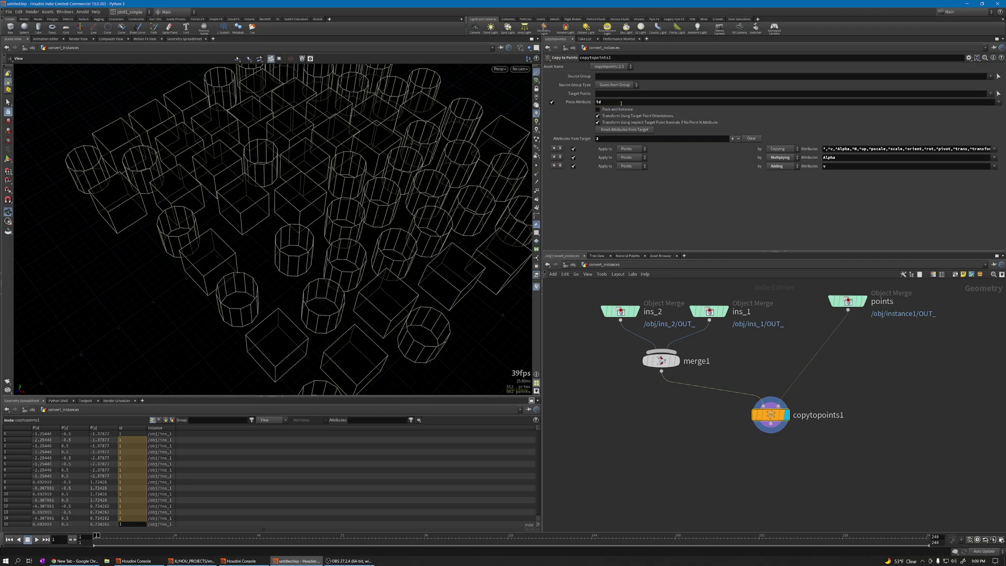
# - Frame the box-and-tube grid, go up to /obj, and orbit around the selected convert_instances
pyautogui.press('w')
pyautogui.press('h')
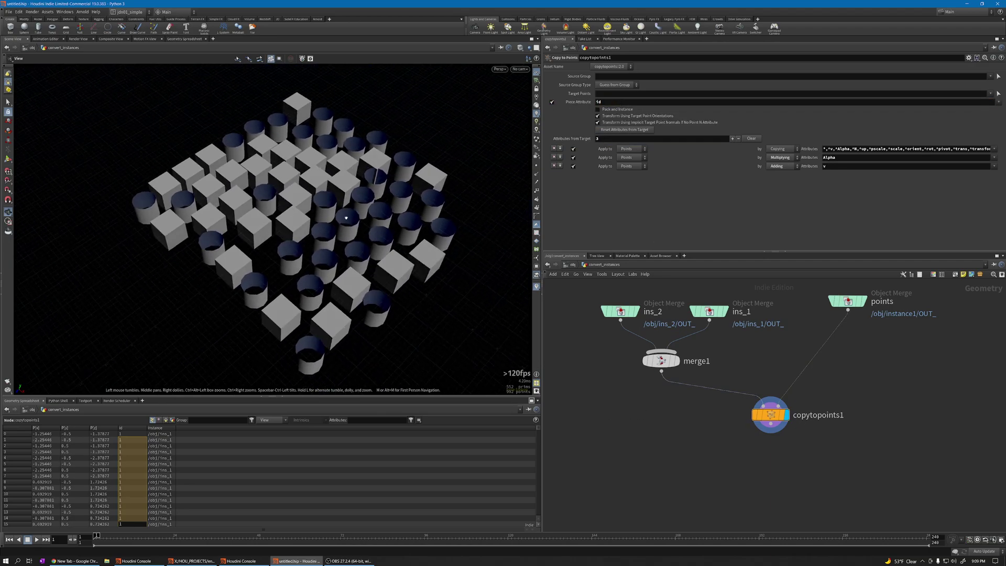
pyautogui.click(572, 264)
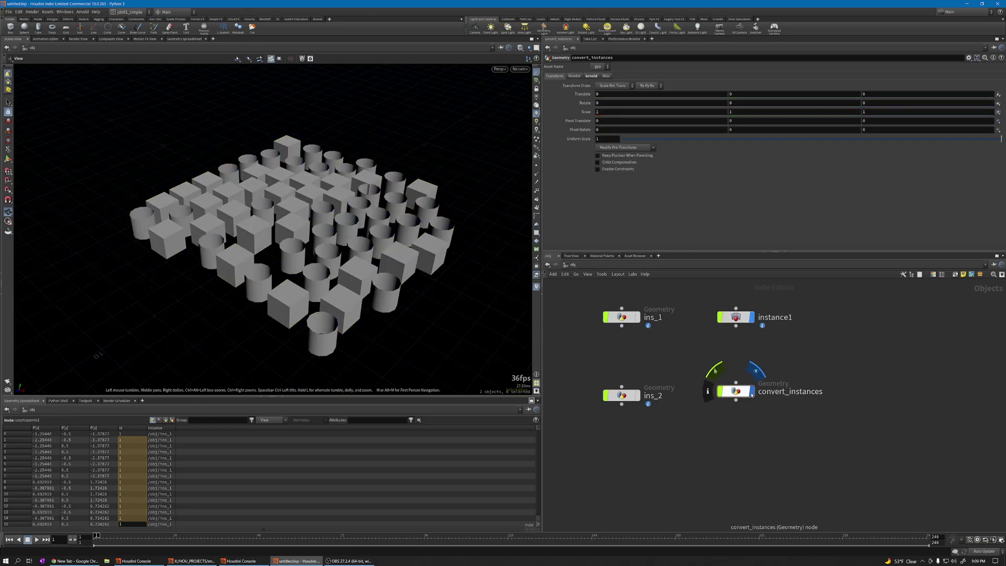
pyautogui.click(755, 371)
pyautogui.scroll(2, 342, 232)
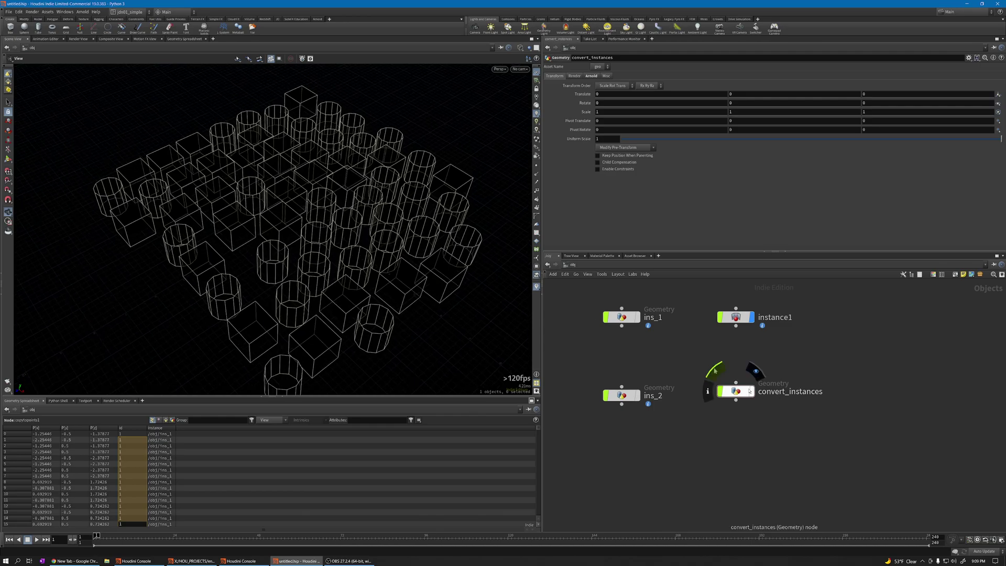
pyautogui.press('w')
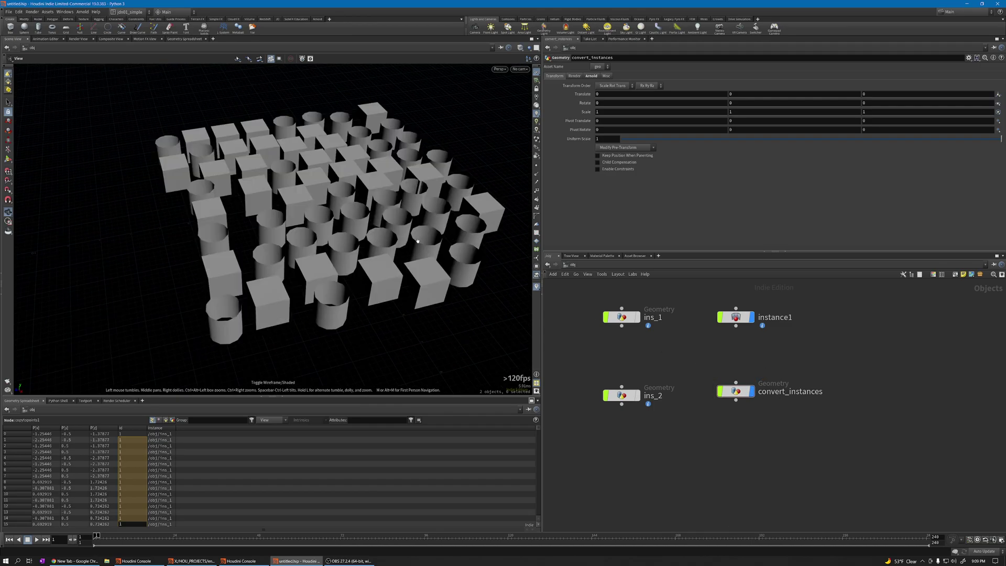
pyautogui.moveTo(266, 248); pyautogui.dragTo(314, 251)
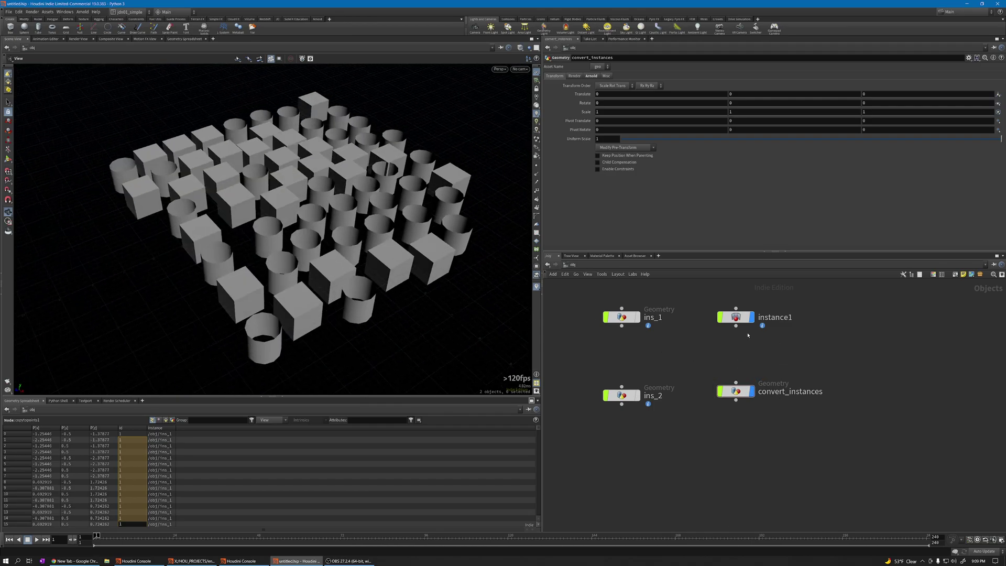
# - Inside convert_instances, check copytopoints1's attributes and add attribdelete1 below it
pyautogui.doubleClick(736, 391)
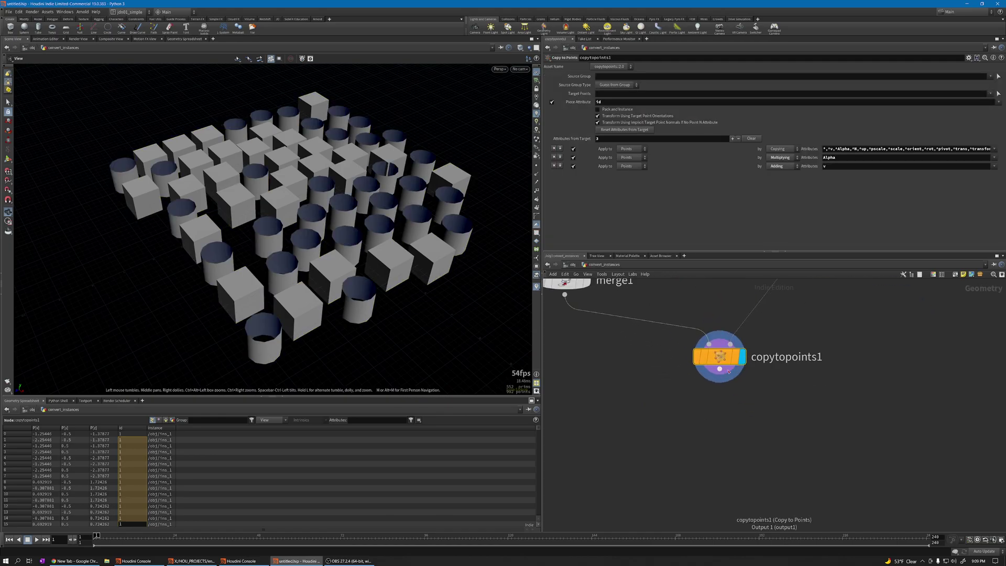
pyautogui.middleClick(722, 355)
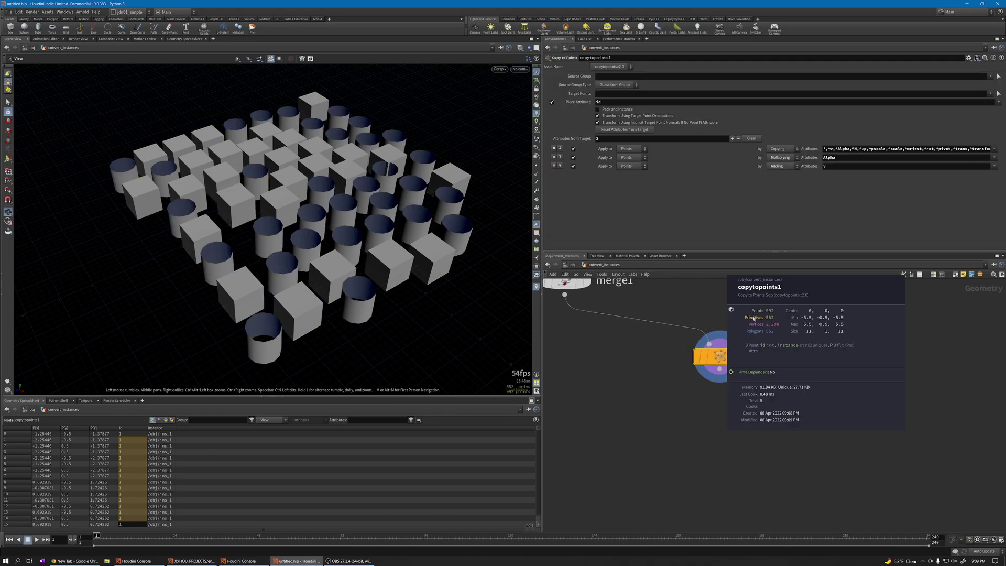
pyautogui.press('Tab')
pyautogui.write('attde')
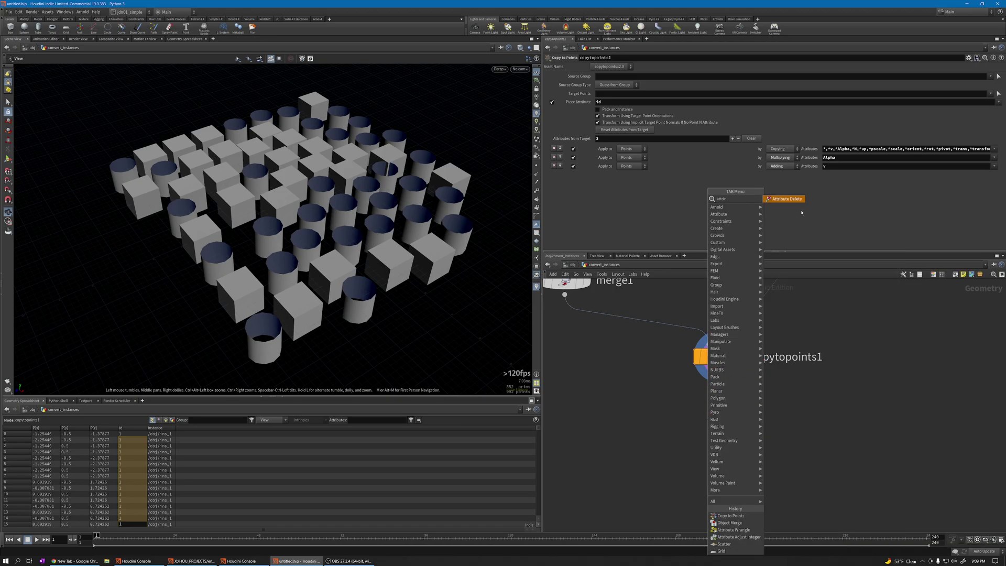
pyautogui.press('Return')
pyautogui.click(714, 427)
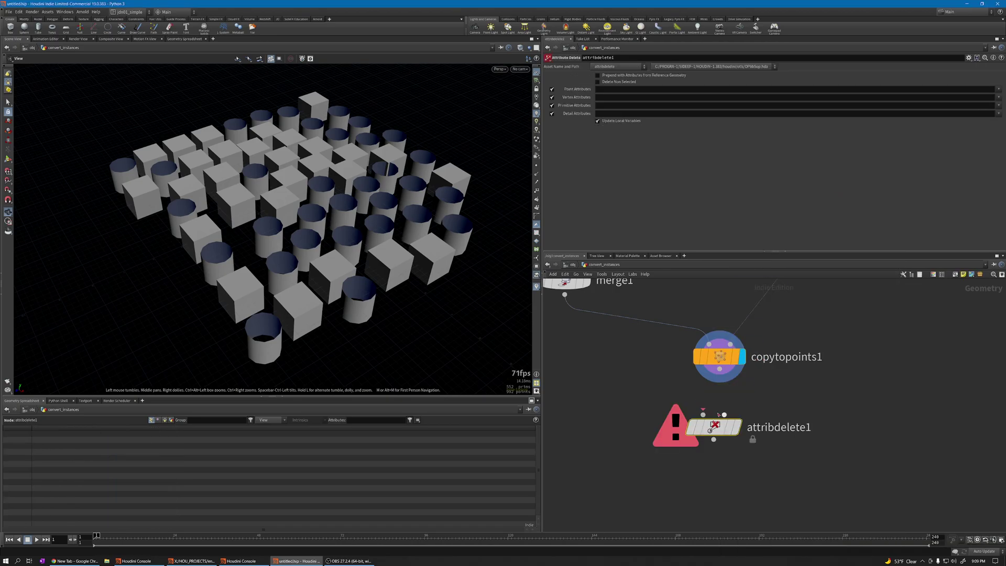
# - Set attribdelete1 to remove the id and instance point attributes
pyautogui.click(998, 89)
pyautogui.click(985, 107)
pyautogui.click(999, 90)
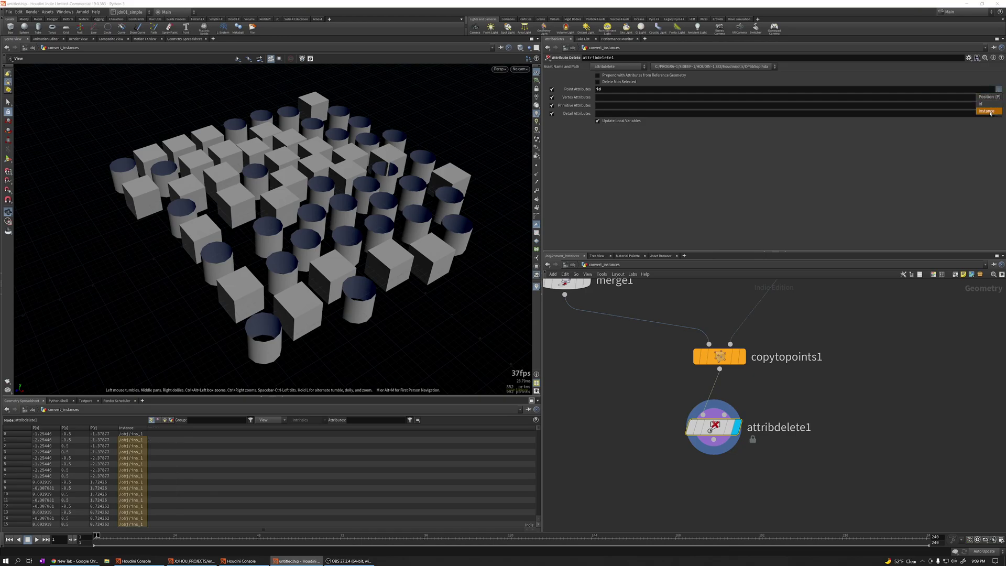
pyautogui.click(985, 104)
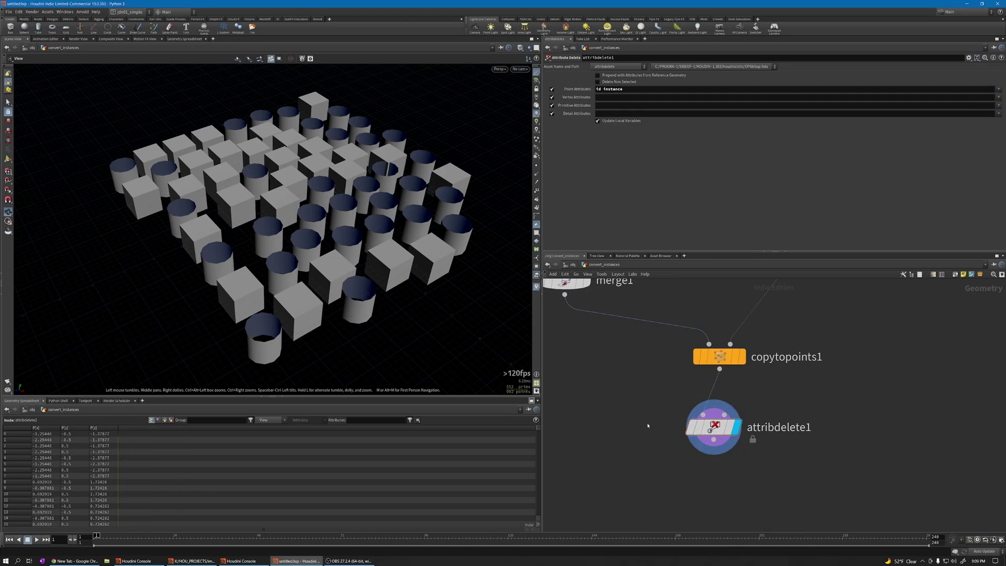
pyautogui.scroll(-4, 653, 421)
pyautogui.moveTo(673, 427); pyautogui.dragTo(702, 396, button='middle')
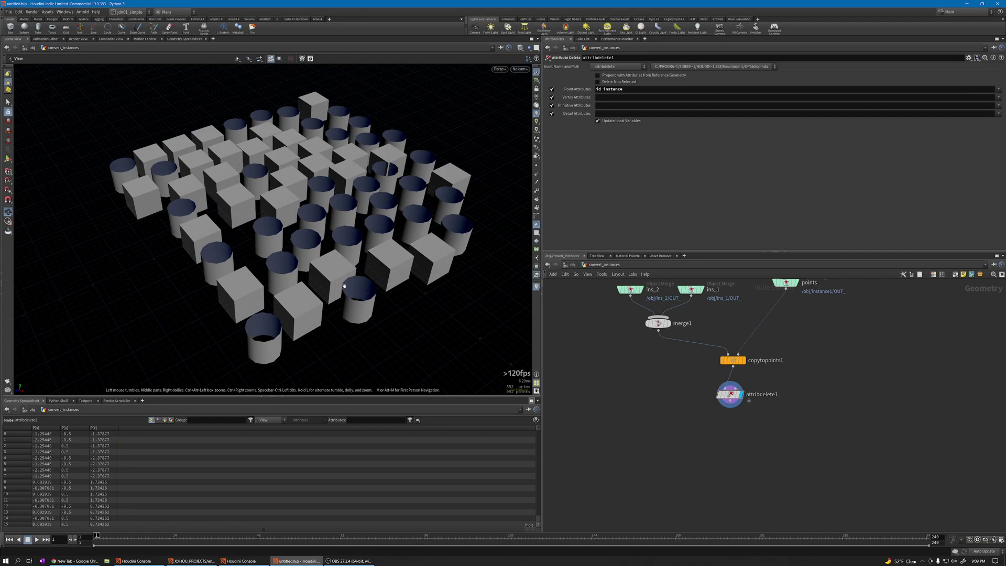
pyautogui.moveTo(342, 283); pyautogui.dragTo(358, 269)
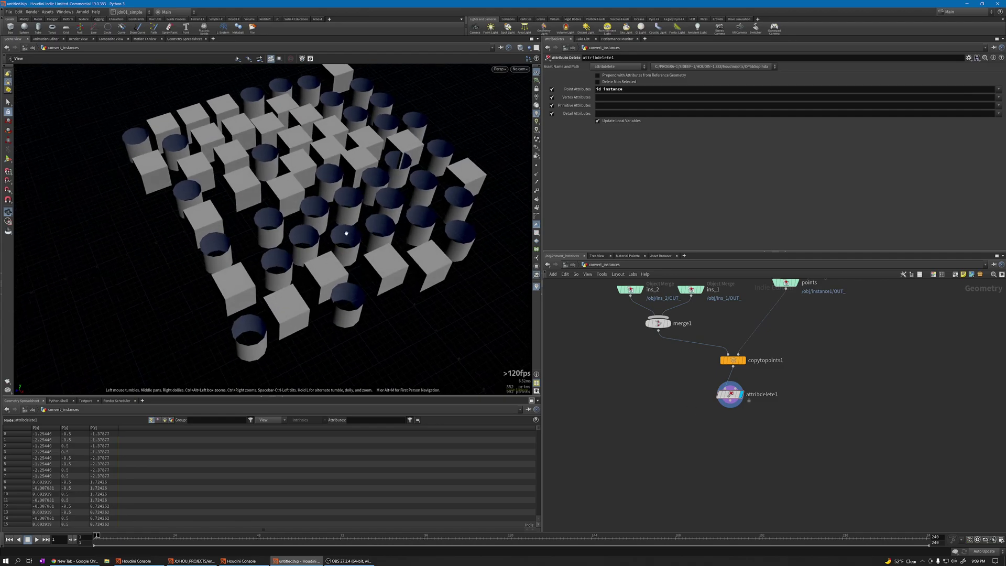
pyautogui.moveTo(339, 219); pyautogui.dragTo(346, 208)
# - Frame the grid, return to /obj, and select ins_1, ins_2, instance1 and convert_instances
pyautogui.press('w')
pyautogui.press('w')
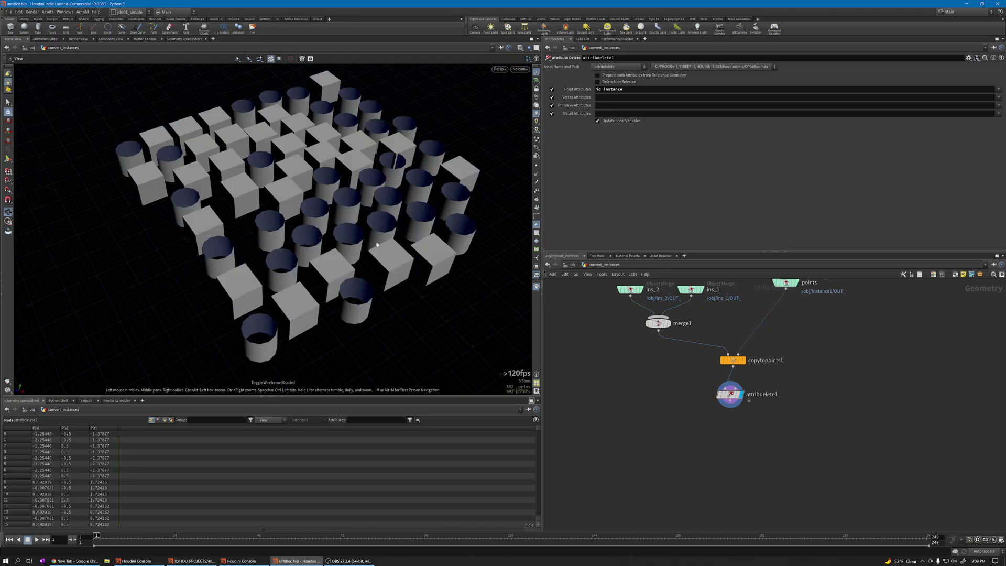
pyautogui.press('h')
pyautogui.click(572, 264)
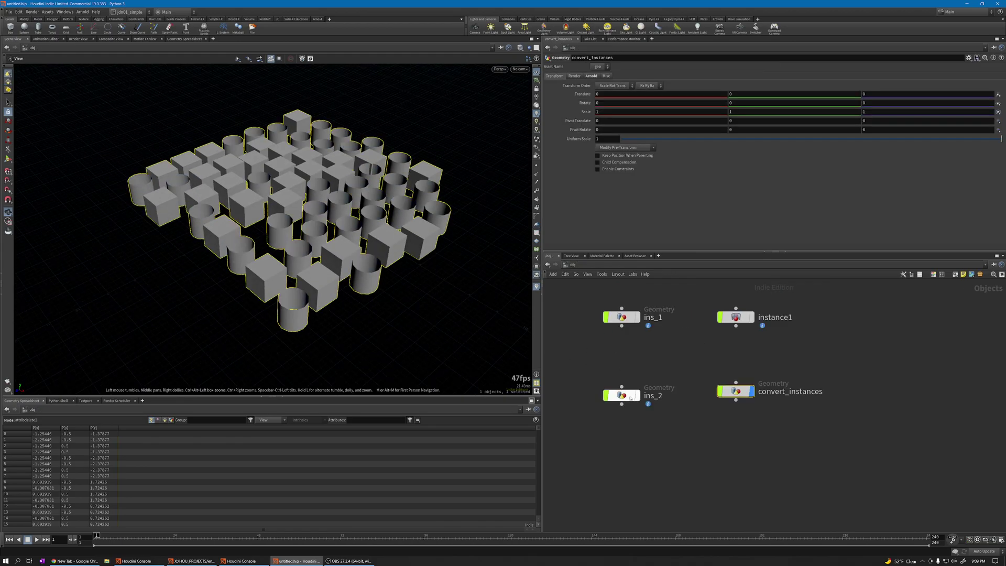
pyautogui.moveTo(734, 408); pyautogui.dragTo(722, 436, button='middle')
pyautogui.moveTo(336, 199); pyautogui.dragTo(321, 205)
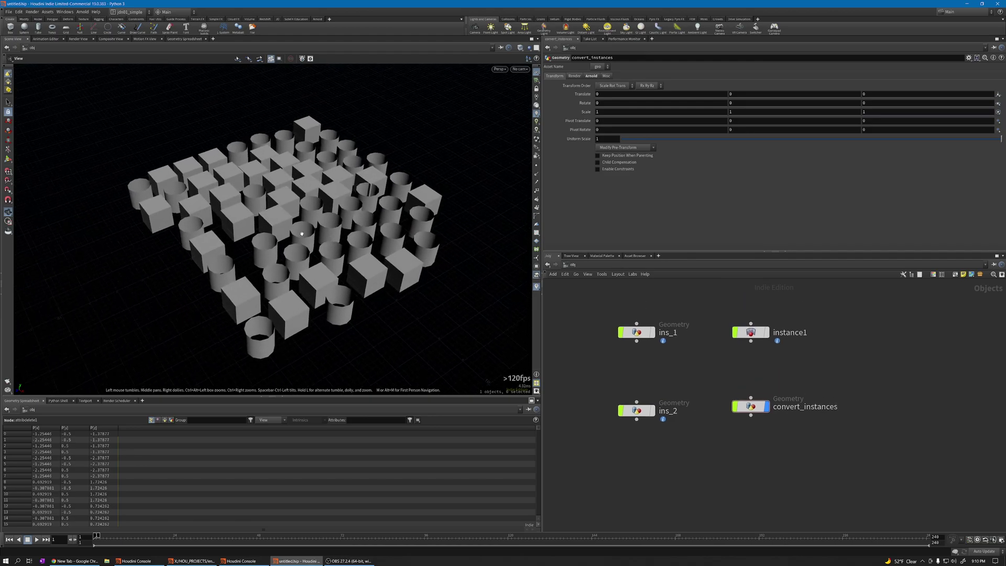
pyautogui.moveTo(598, 304); pyautogui.dragTo(656, 419)
pyautogui.moveTo(713, 310); pyautogui.dragTo(771, 428)
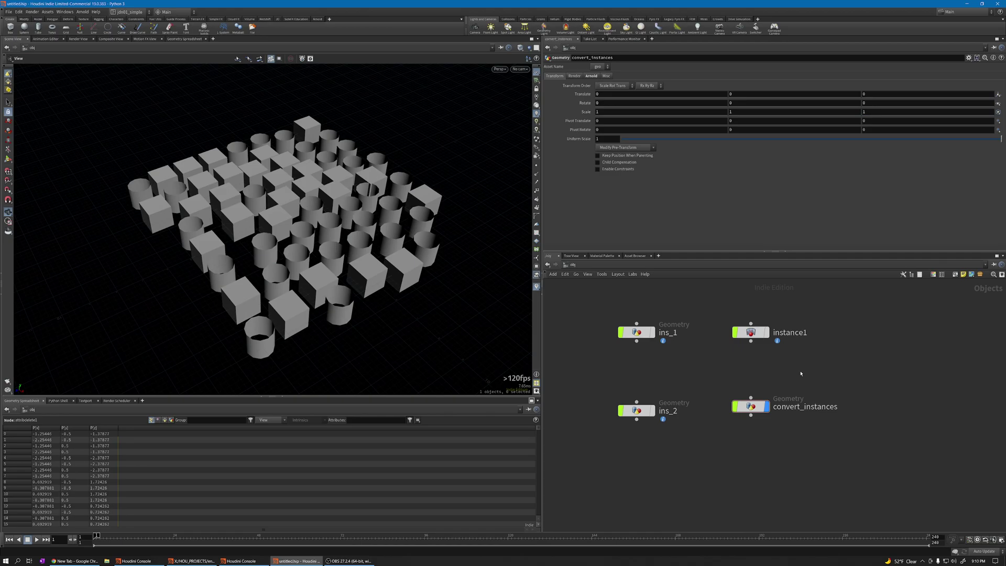